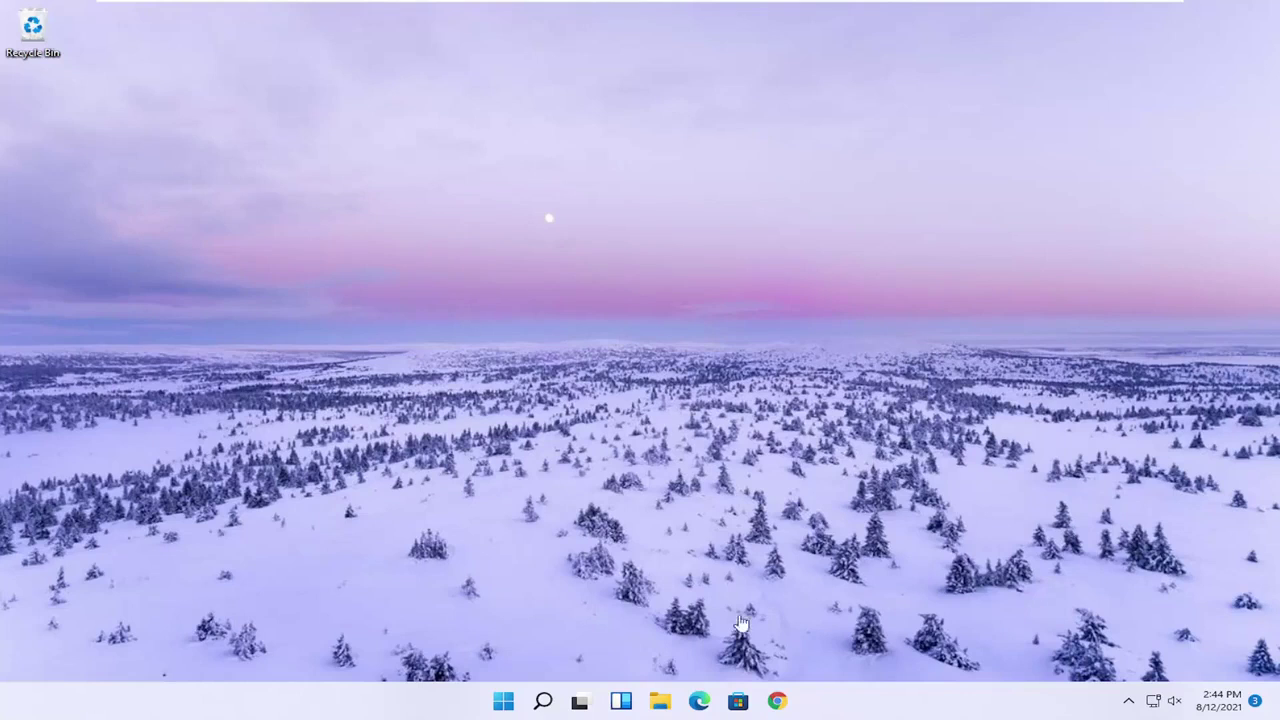
Step: Search for regedit and run Registry Editor as administrator
click(545, 703)
text(regedit)
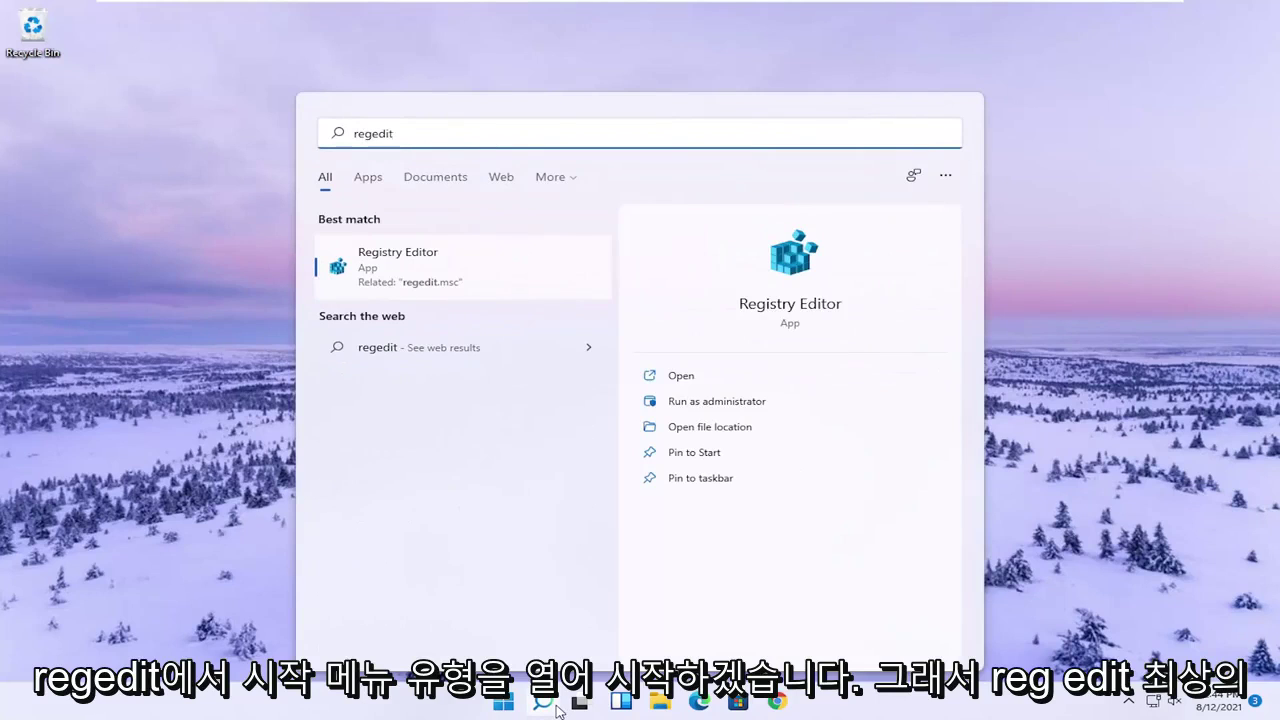
right_click(418, 268)
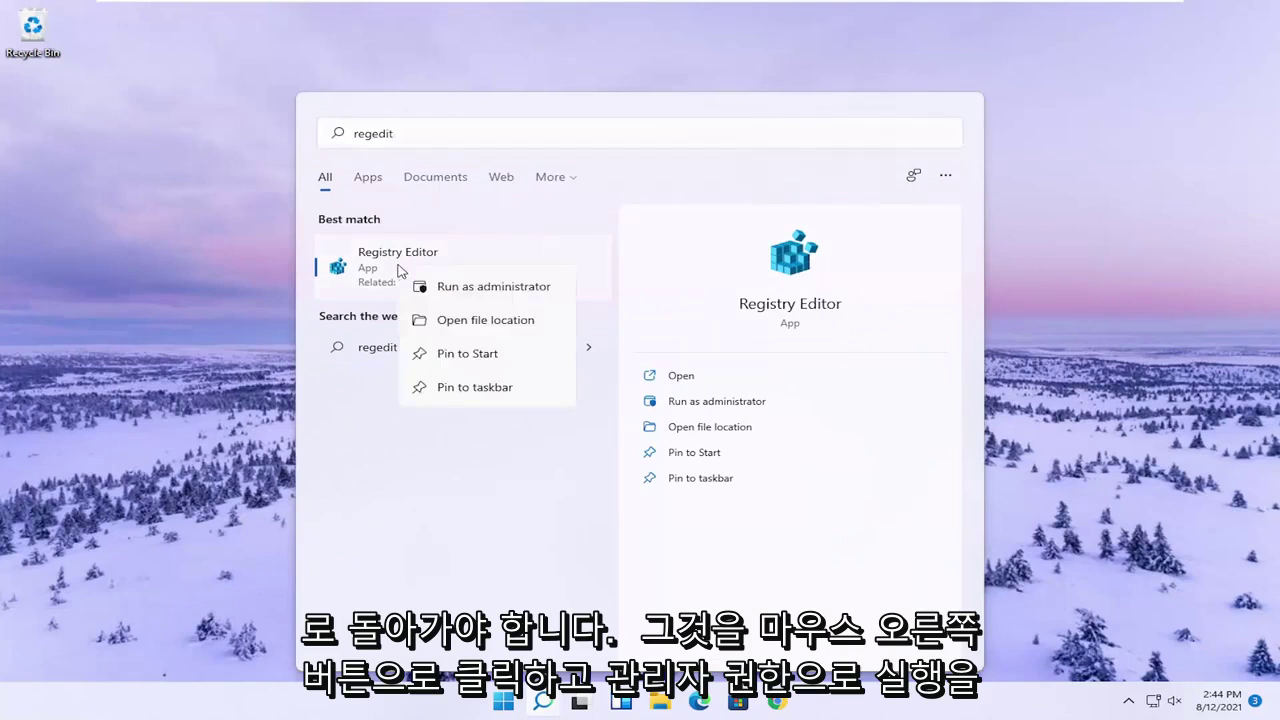
click(458, 288)
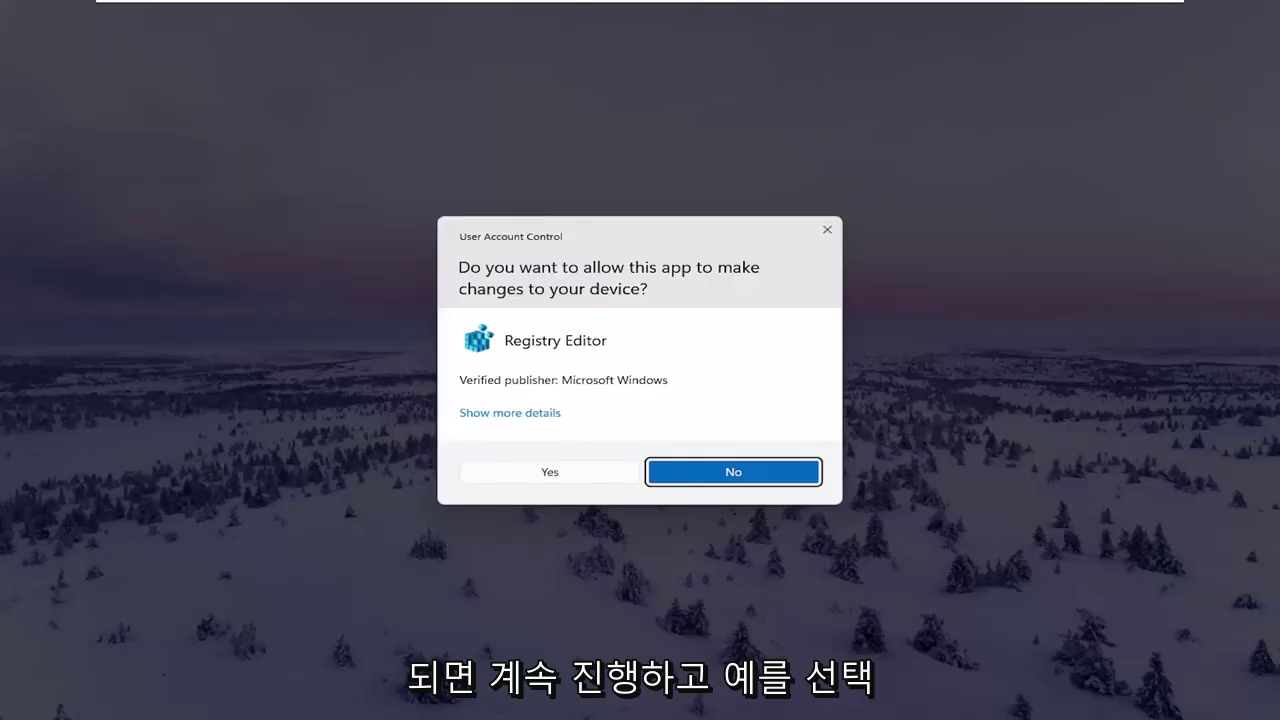
Step: Approve the UAC prompt and fold the tree back to the Computer root
click(543, 475)
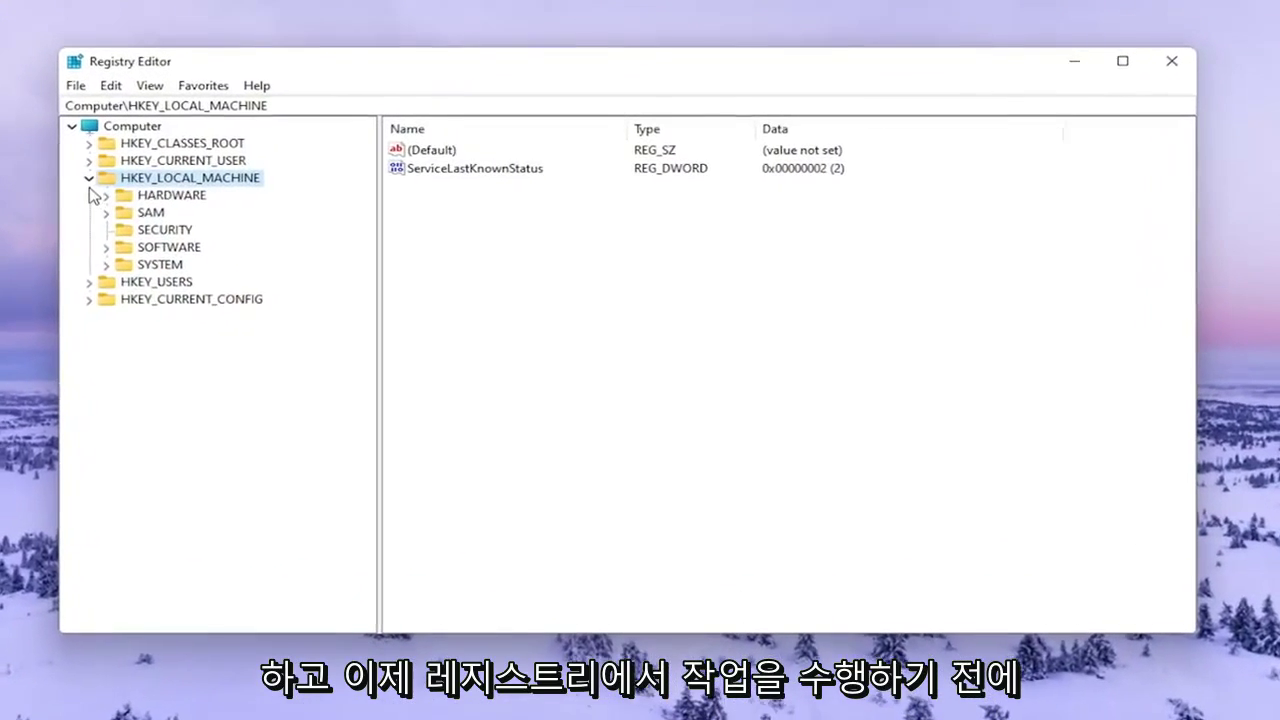
click(179, 176)
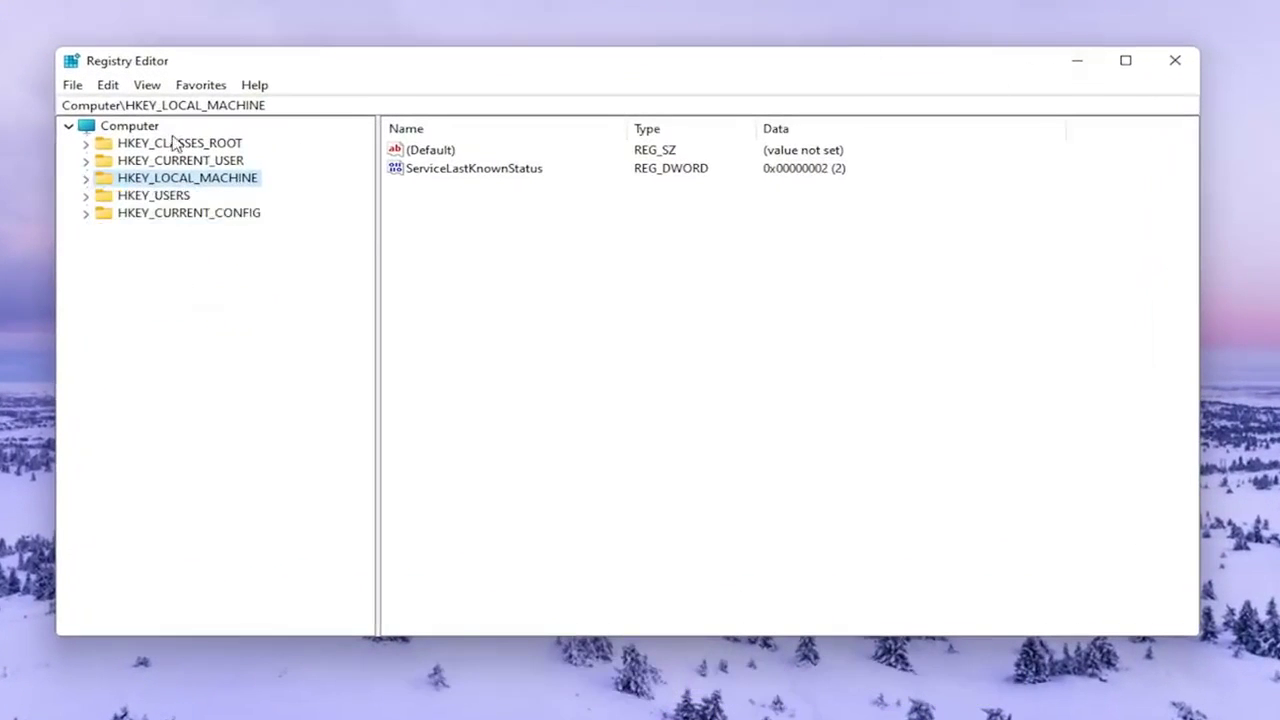
click(129, 126)
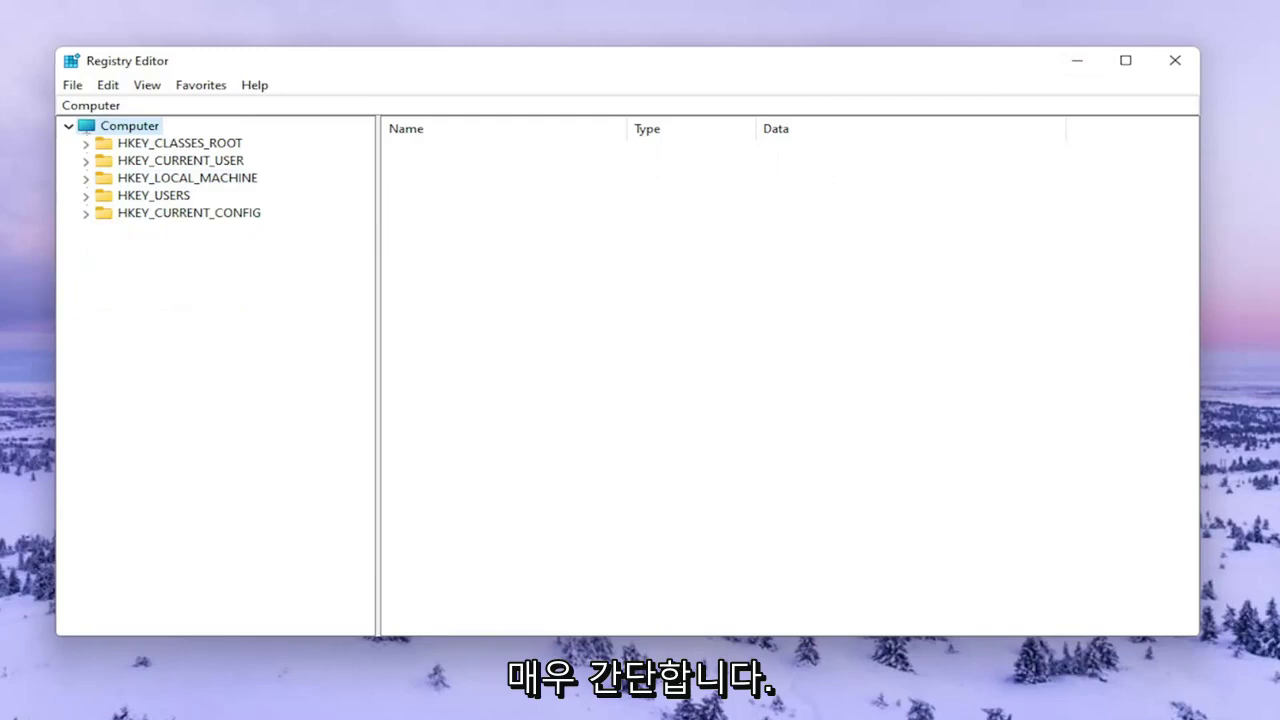
Step: Open the registry Export and Import windows, cancelling both without saving or importing
click(75, 87)
click(100, 126)
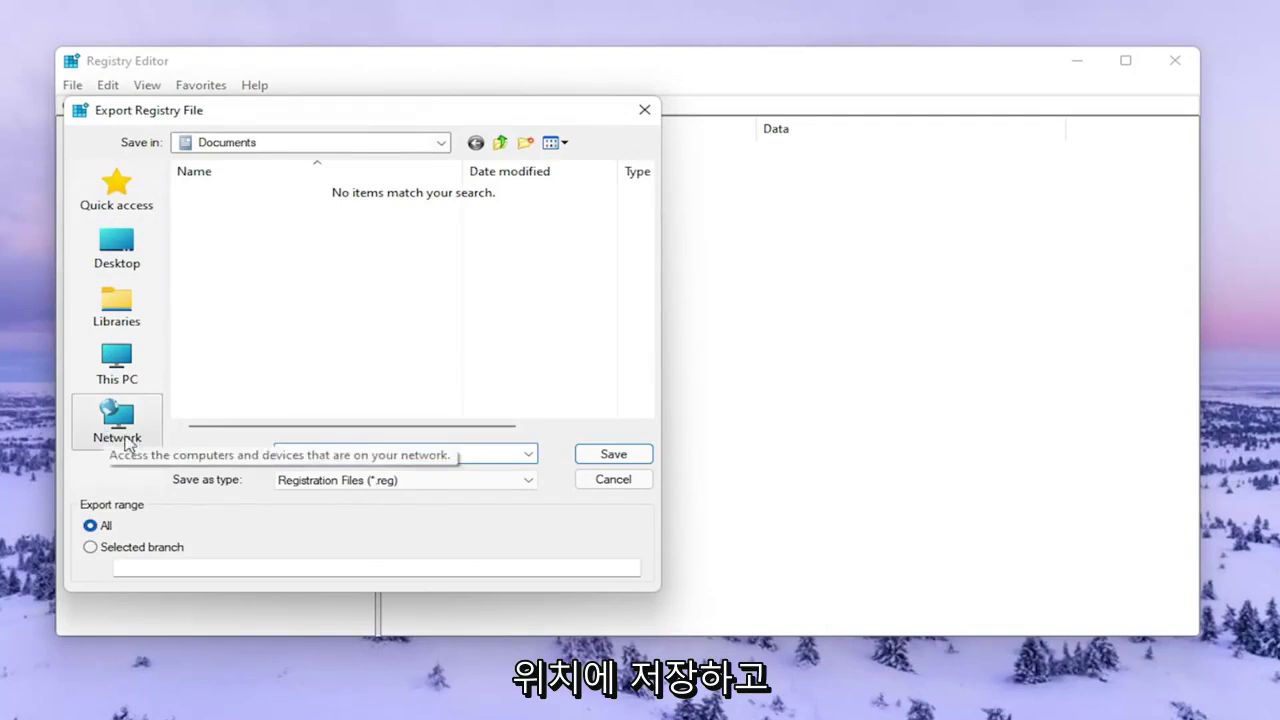
click(591, 485)
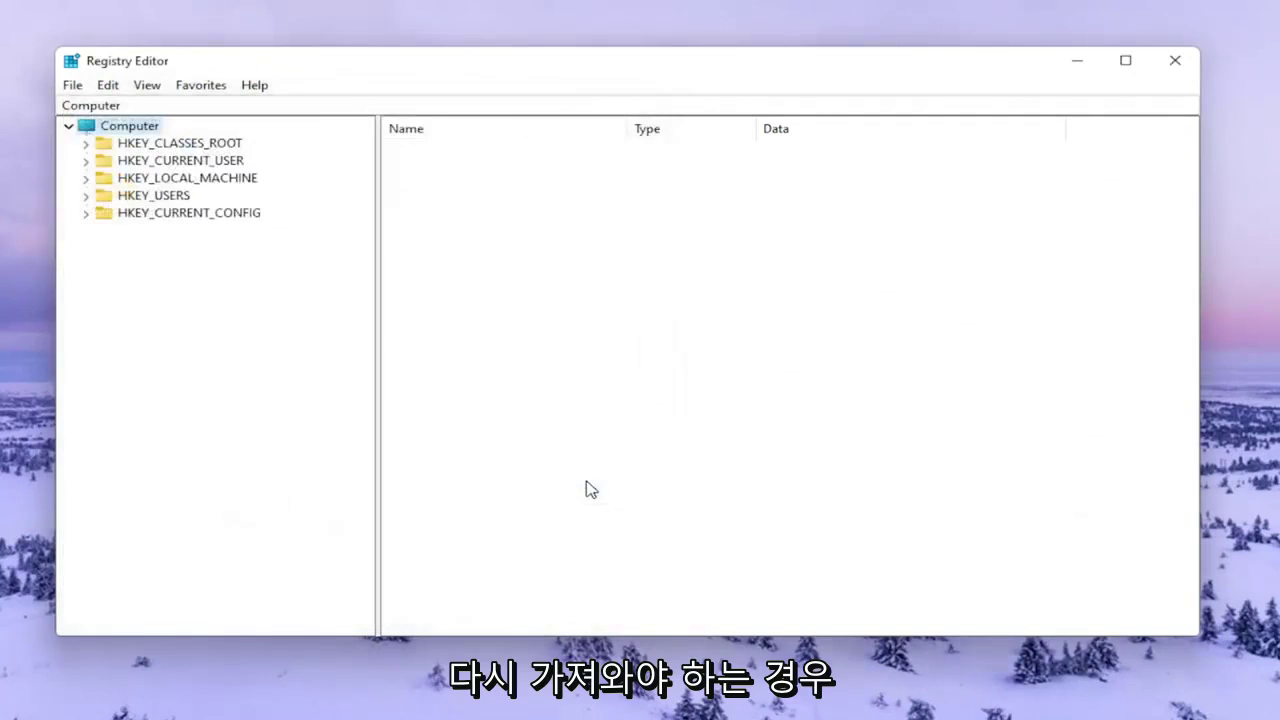
click(72, 86)
click(105, 108)
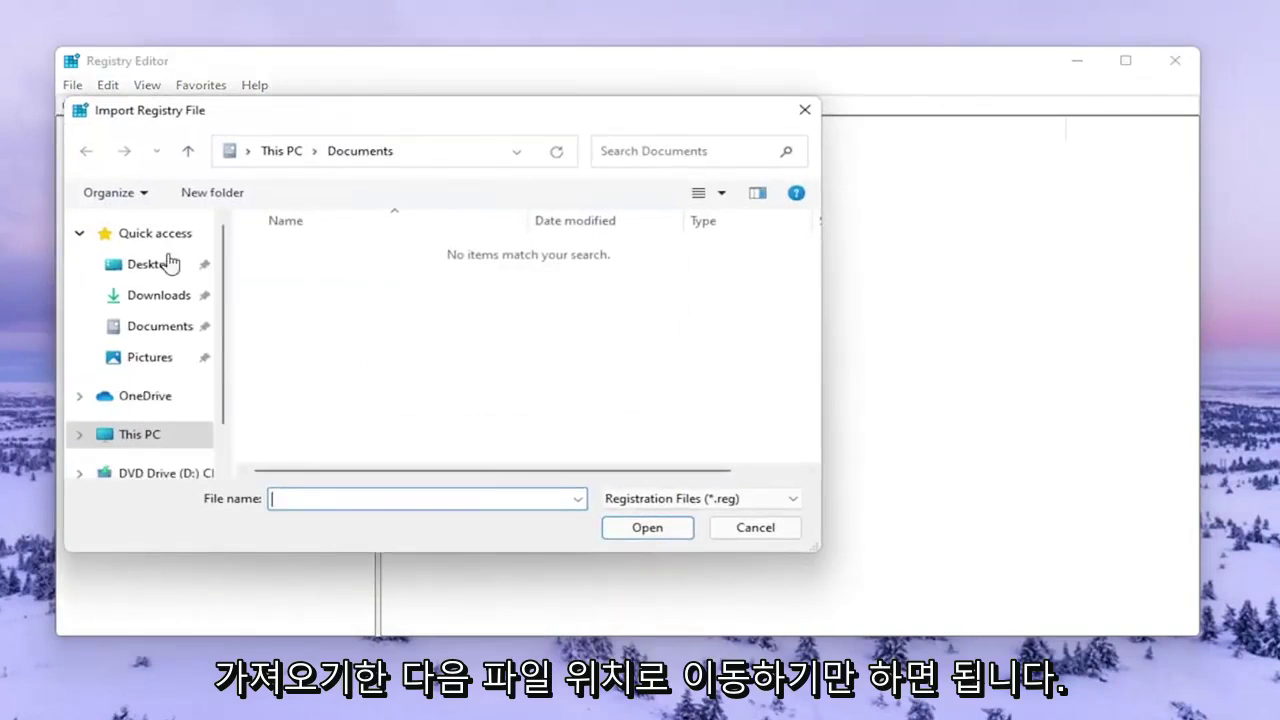
click(779, 535)
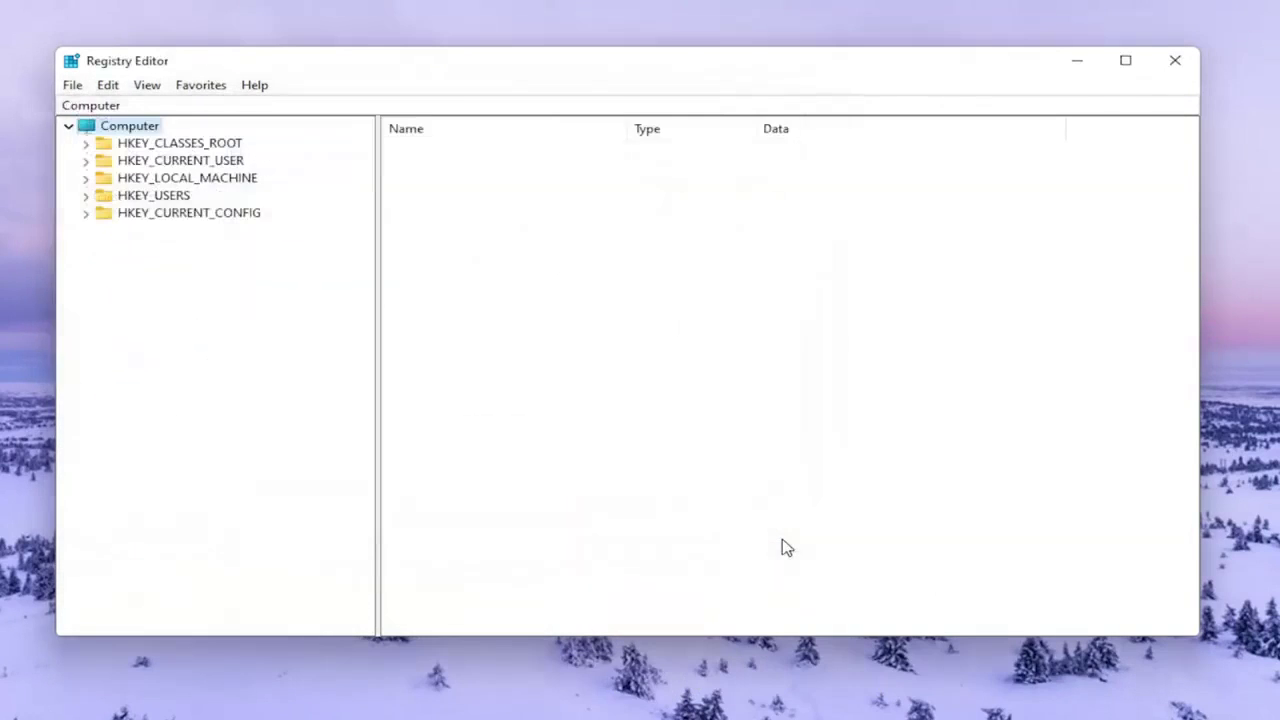
Step: Expand HKEY_CURRENT_USER\Software\Classes to list its subkeys
double_click(180, 161)
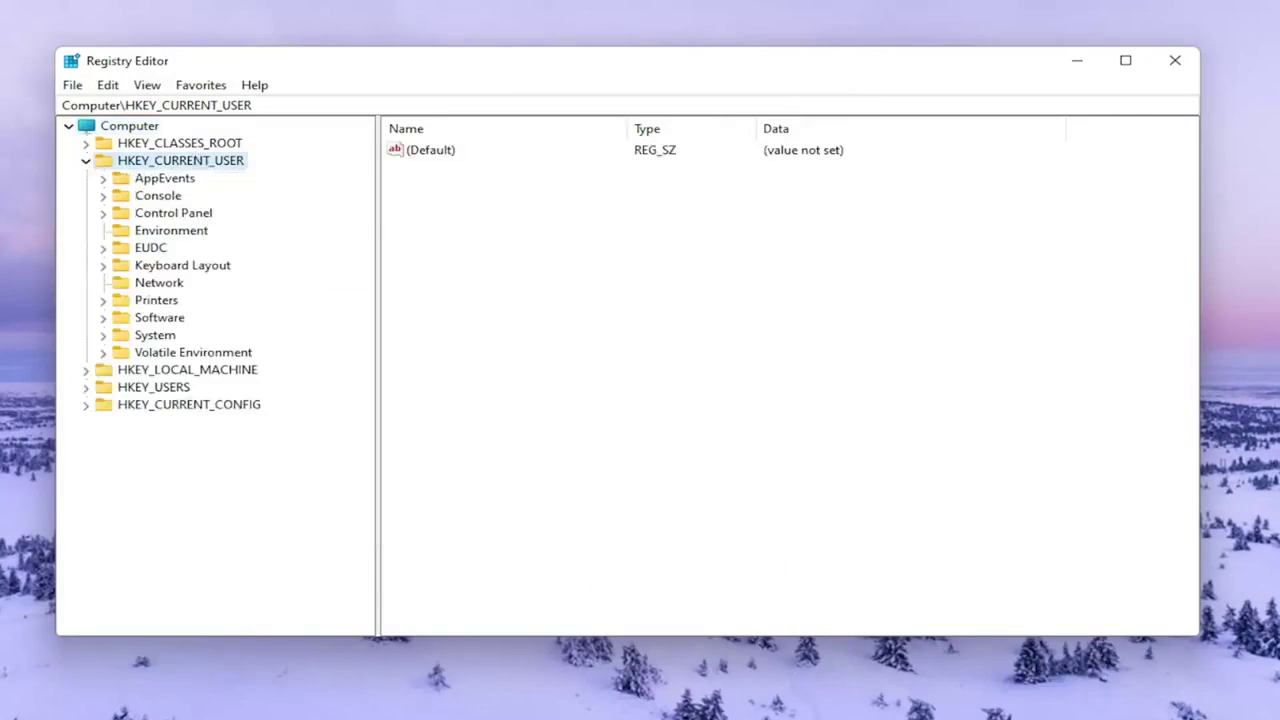
click(160, 318)
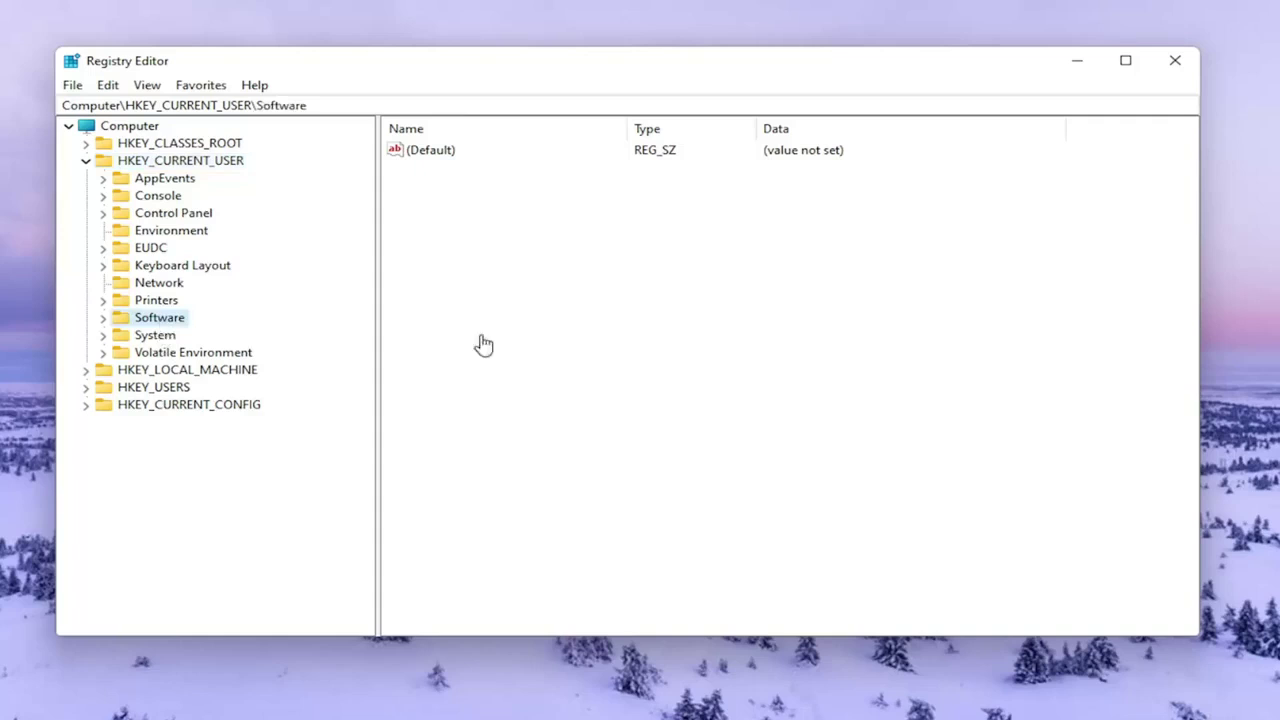
double_click(145, 318)
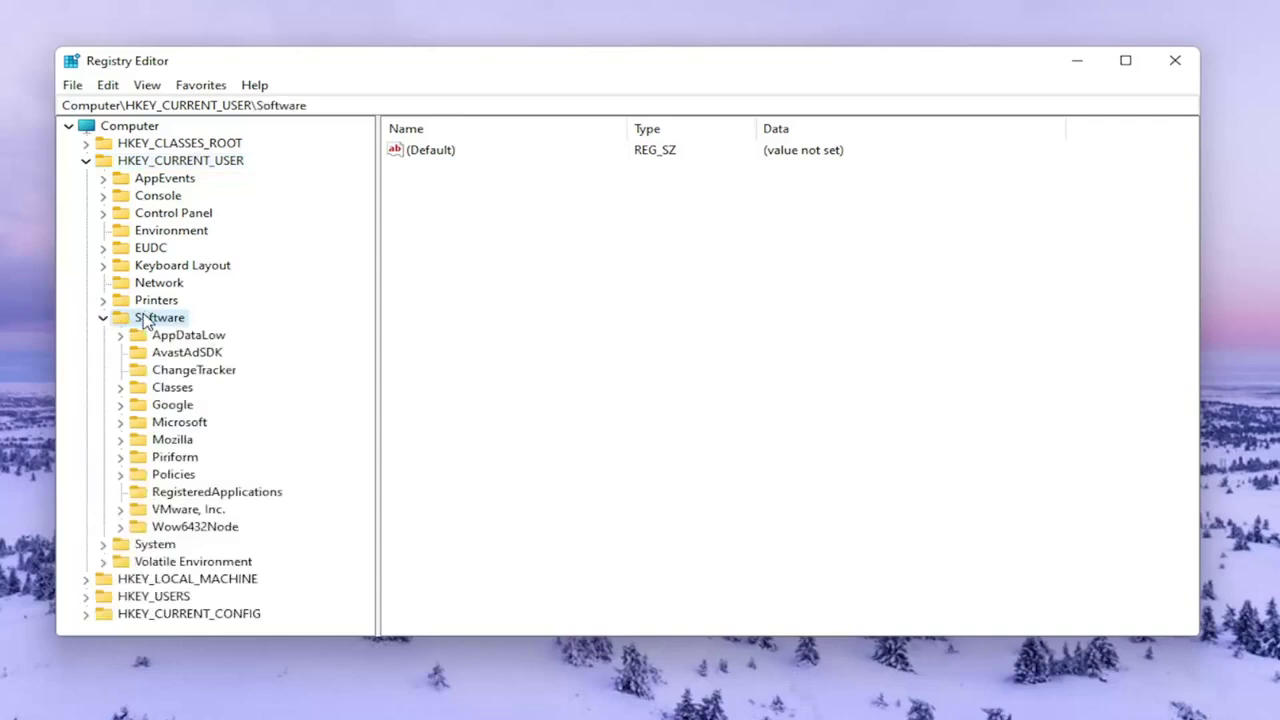
click(172, 388)
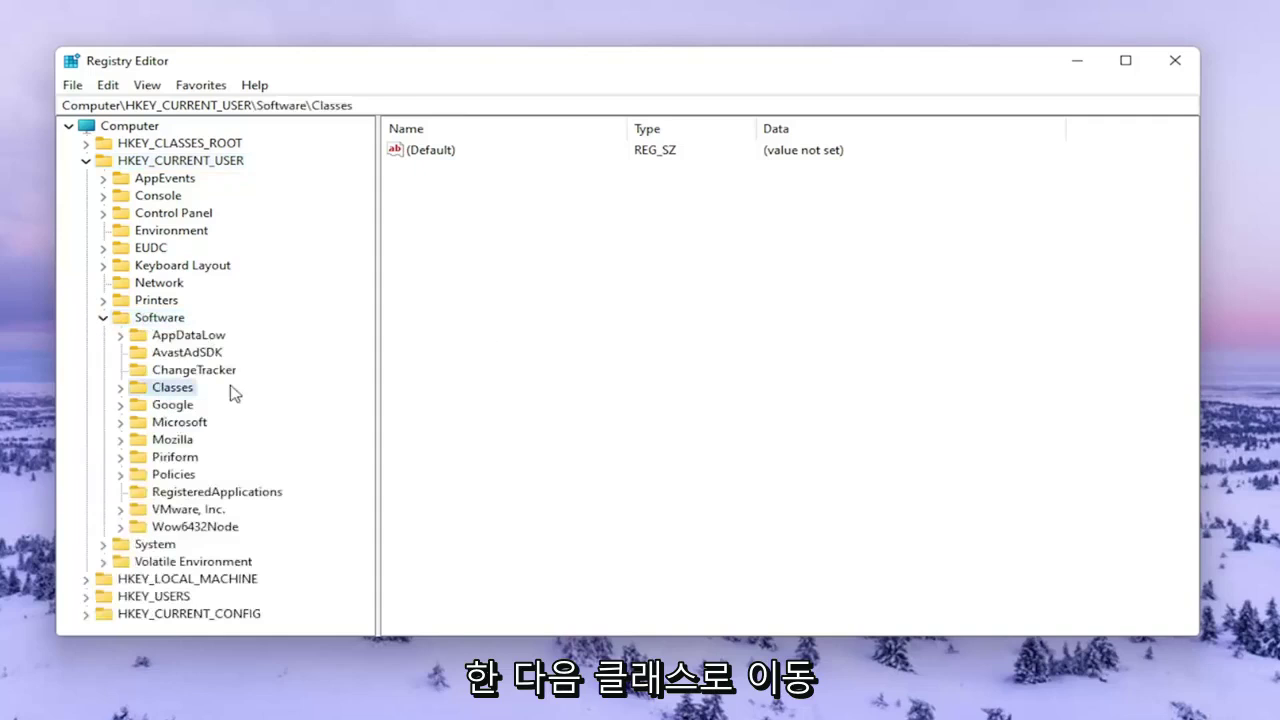
double_click(152, 390)
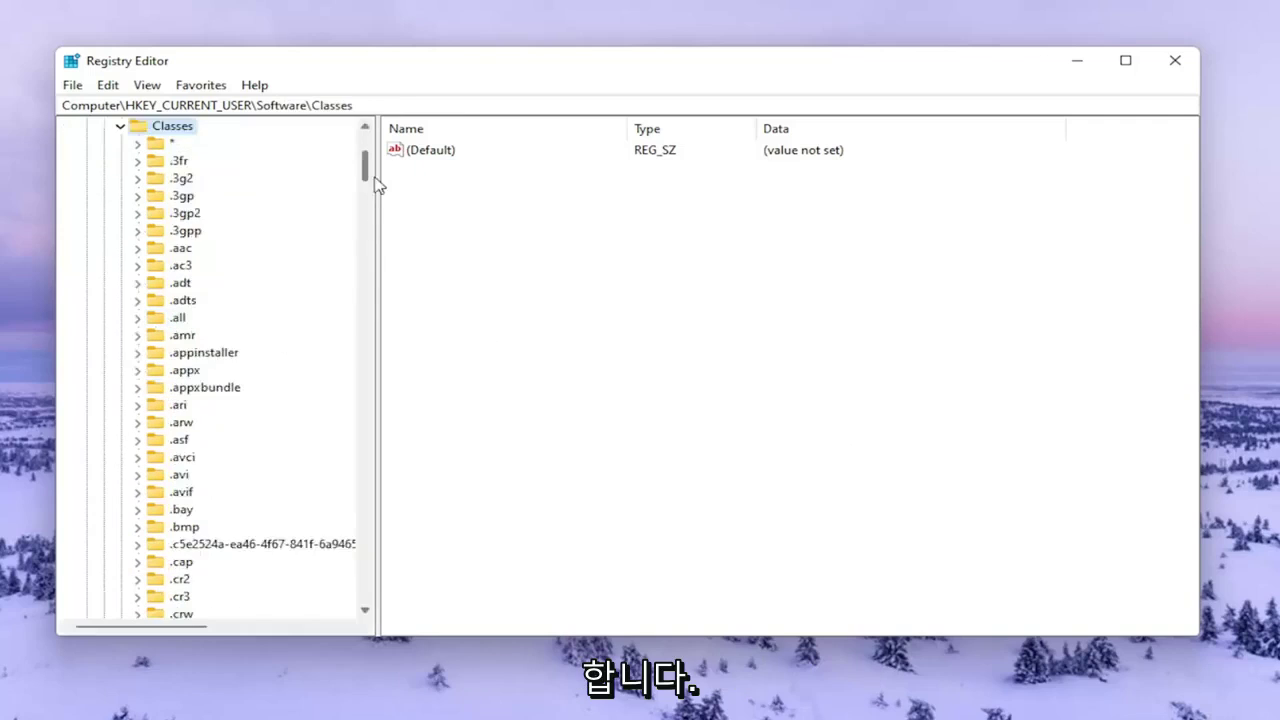
drag(372, 183, 386, 477)
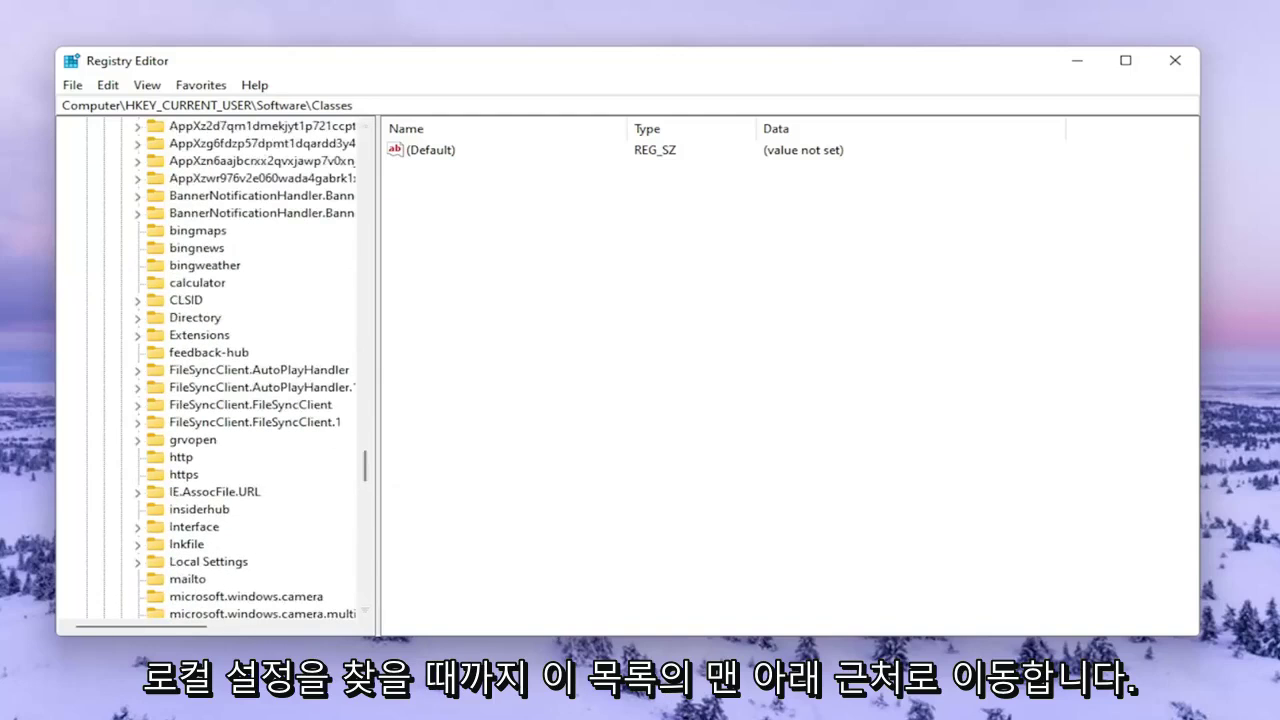
scroll(173, 383, up, 3)
scroll(173, 383, up, 3)
Step: Expand Local Settings\Software\Microsoft\Windows\Shell and widen the key tree pane
click(210, 245)
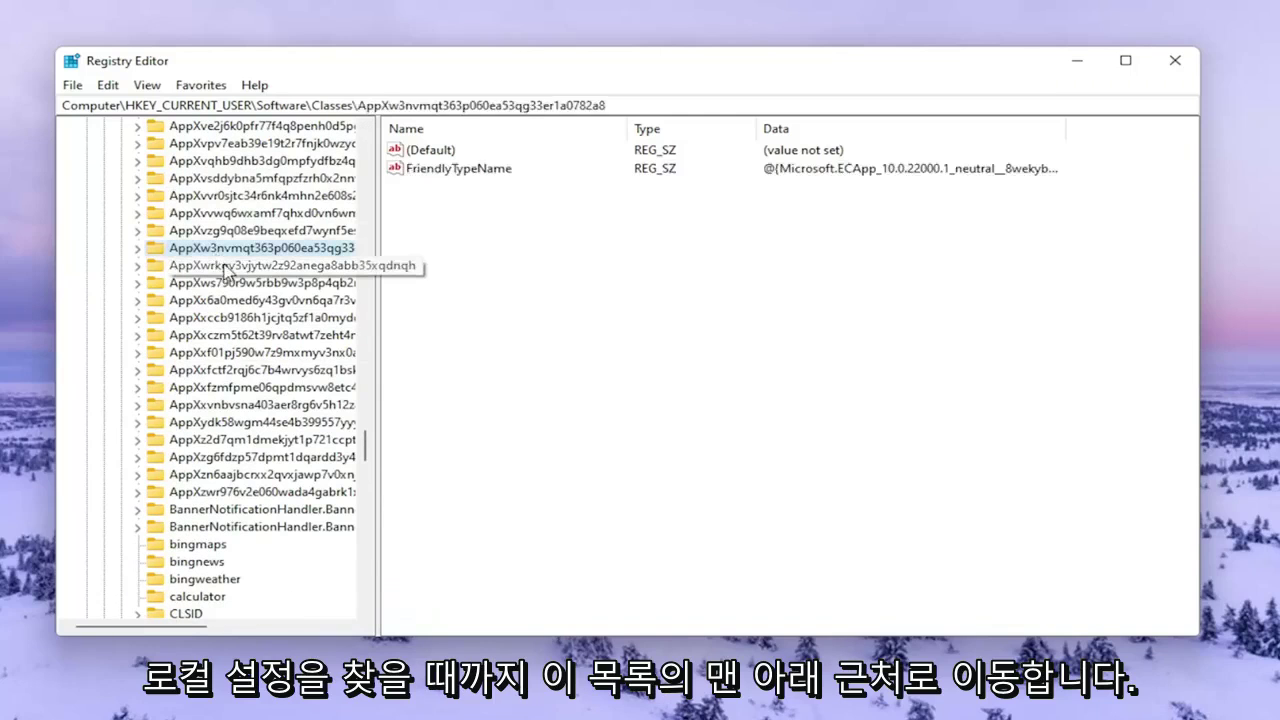
text(lo)
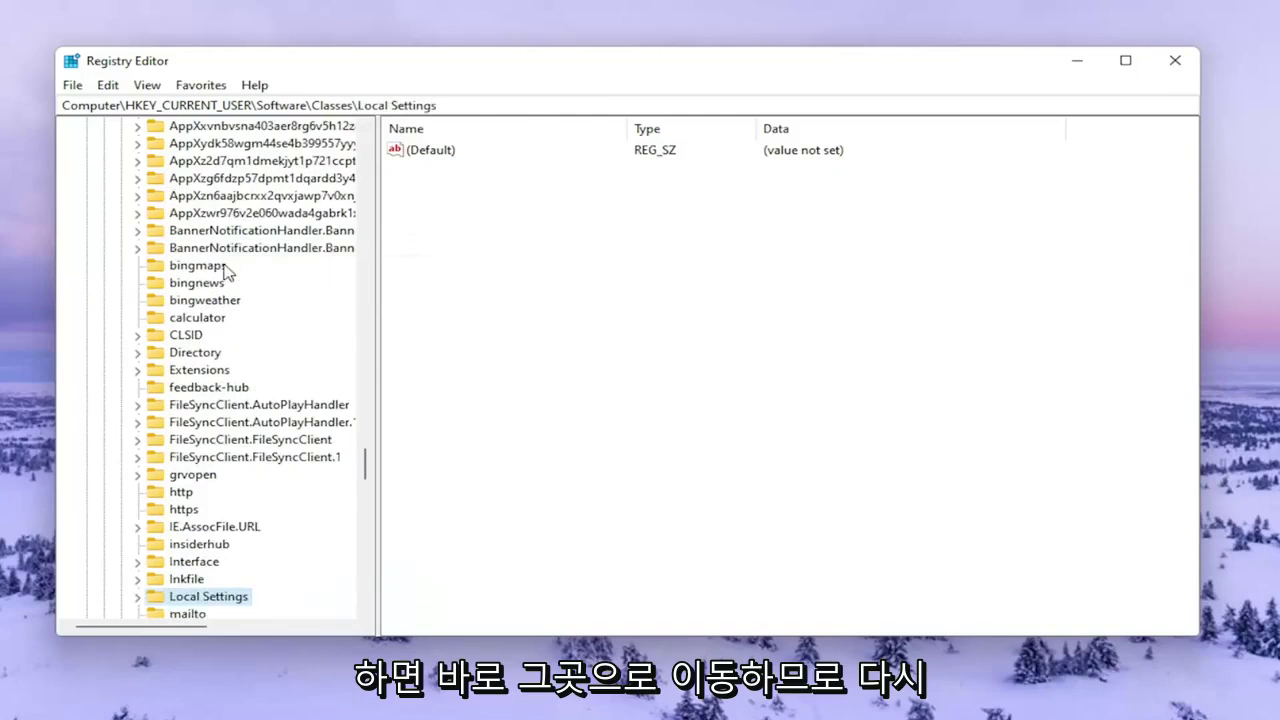
scroll(229, 386, down, 3)
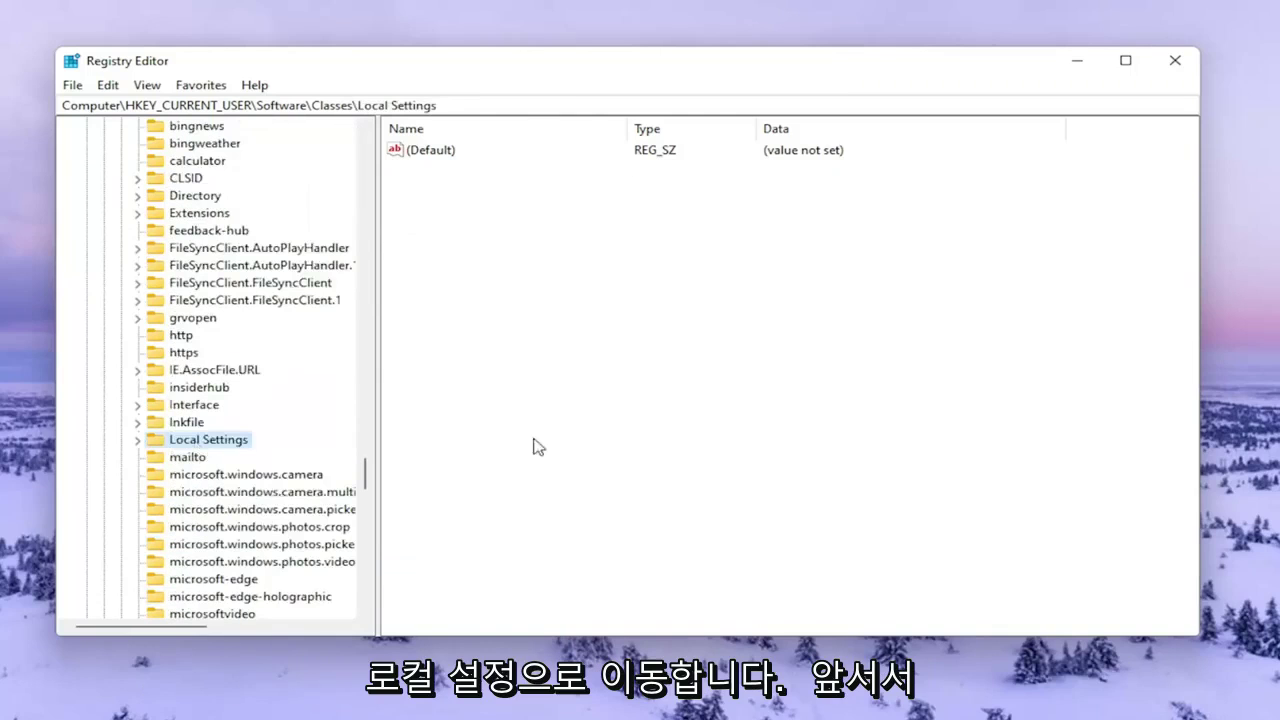
double_click(171, 439)
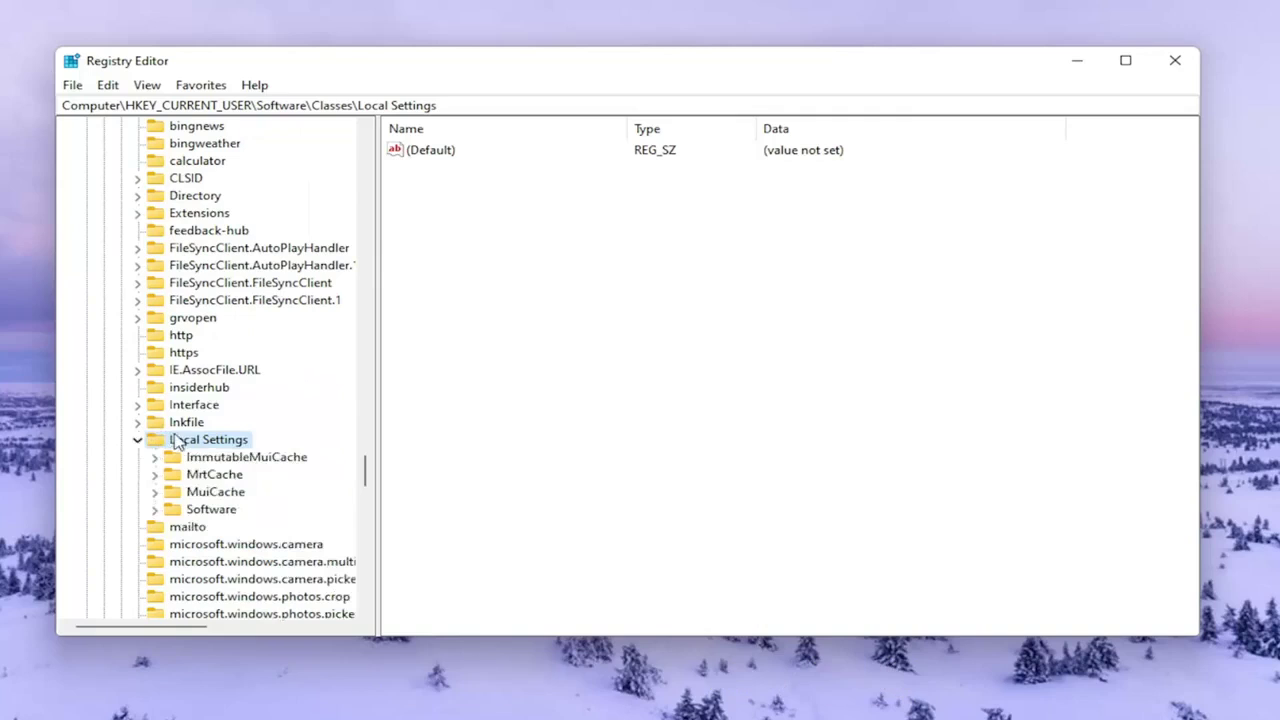
click(207, 496)
double_click(209, 509)
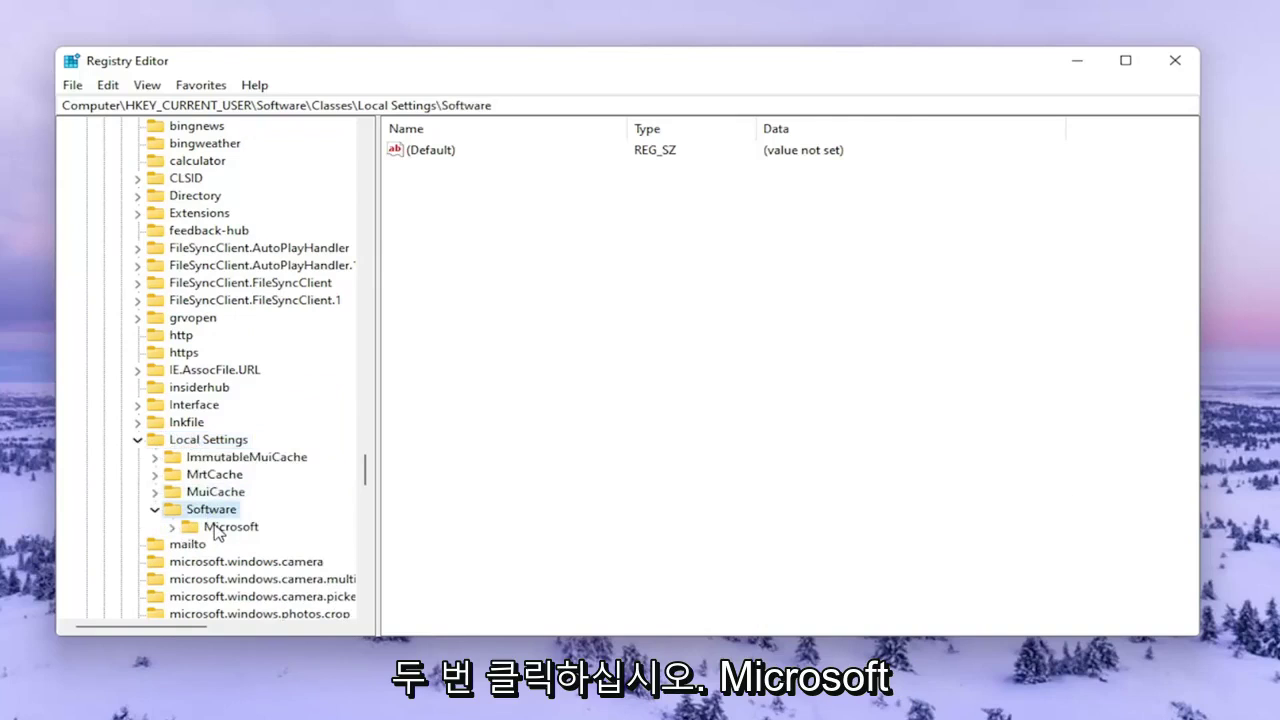
double_click(217, 530)
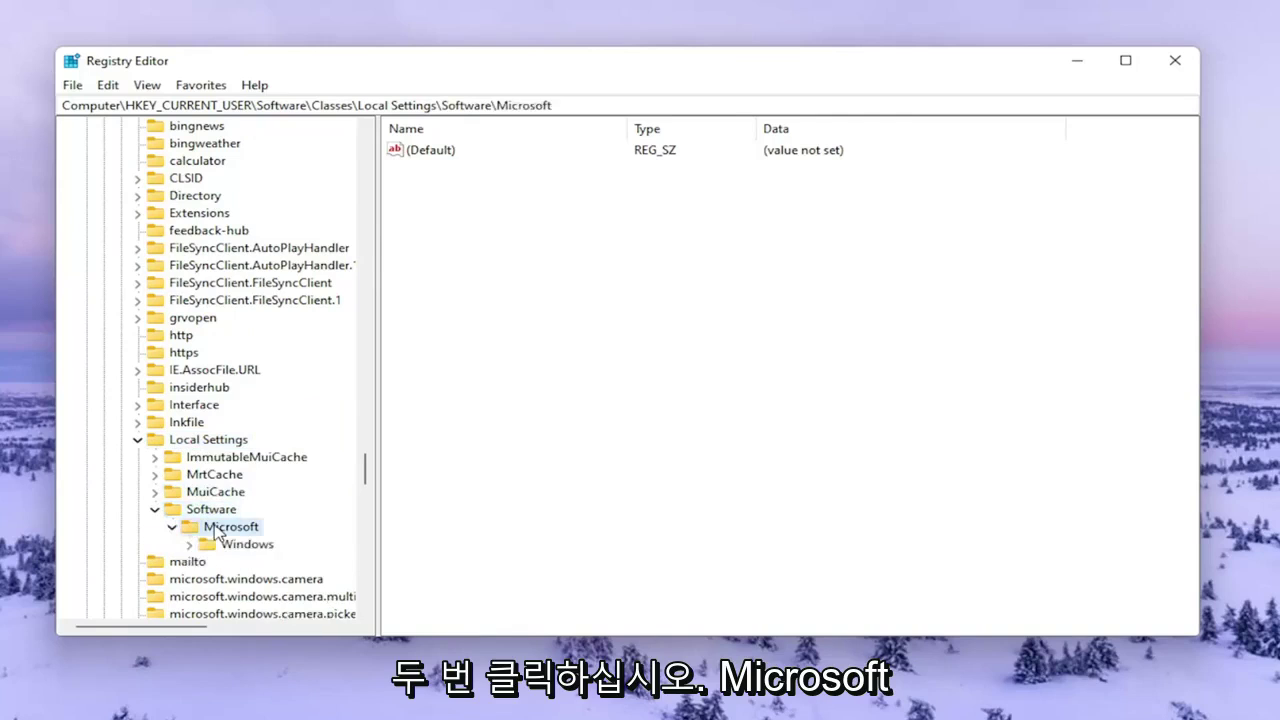
double_click(217, 548)
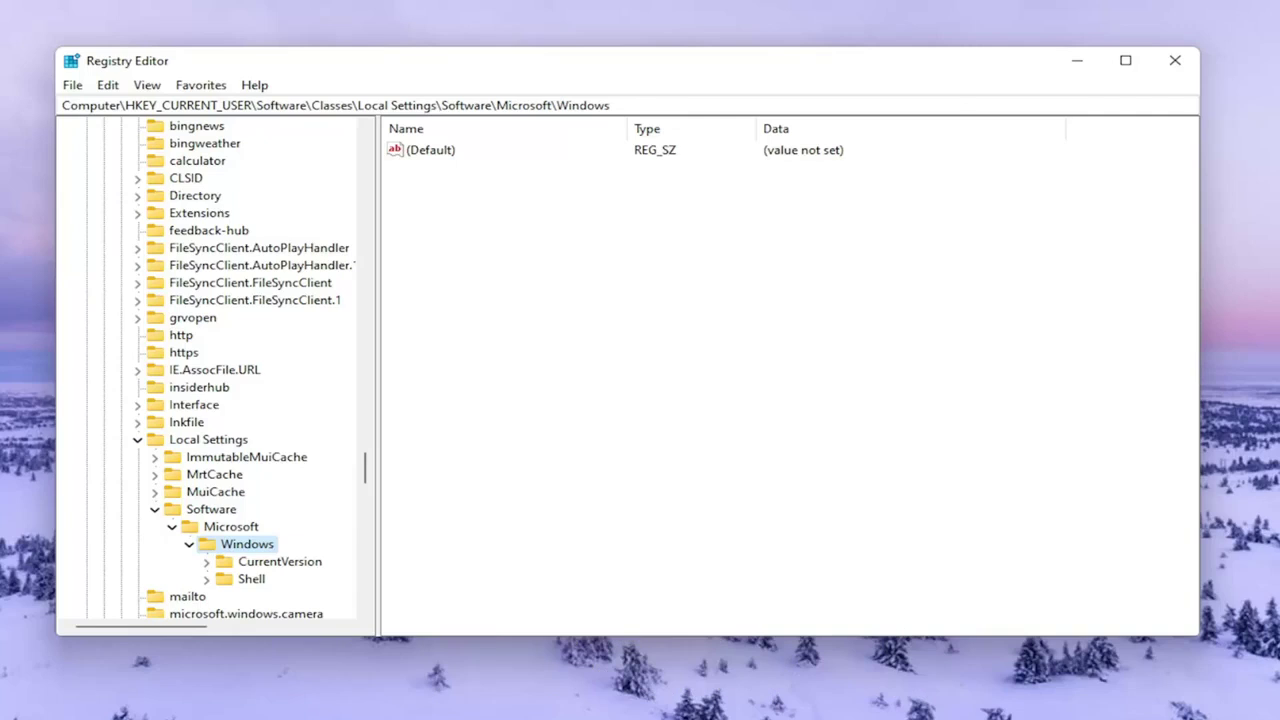
double_click(245, 578)
scroll(277, 565, down, 1)
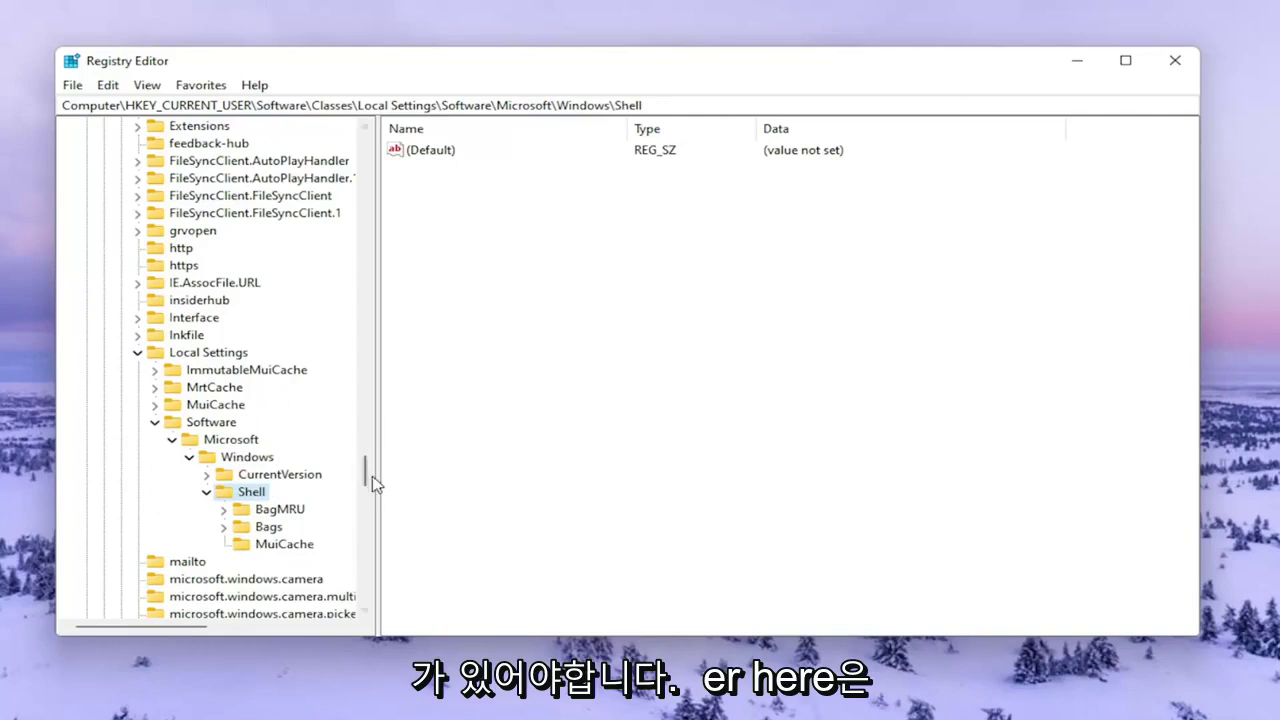
drag(370, 457, 419, 460)
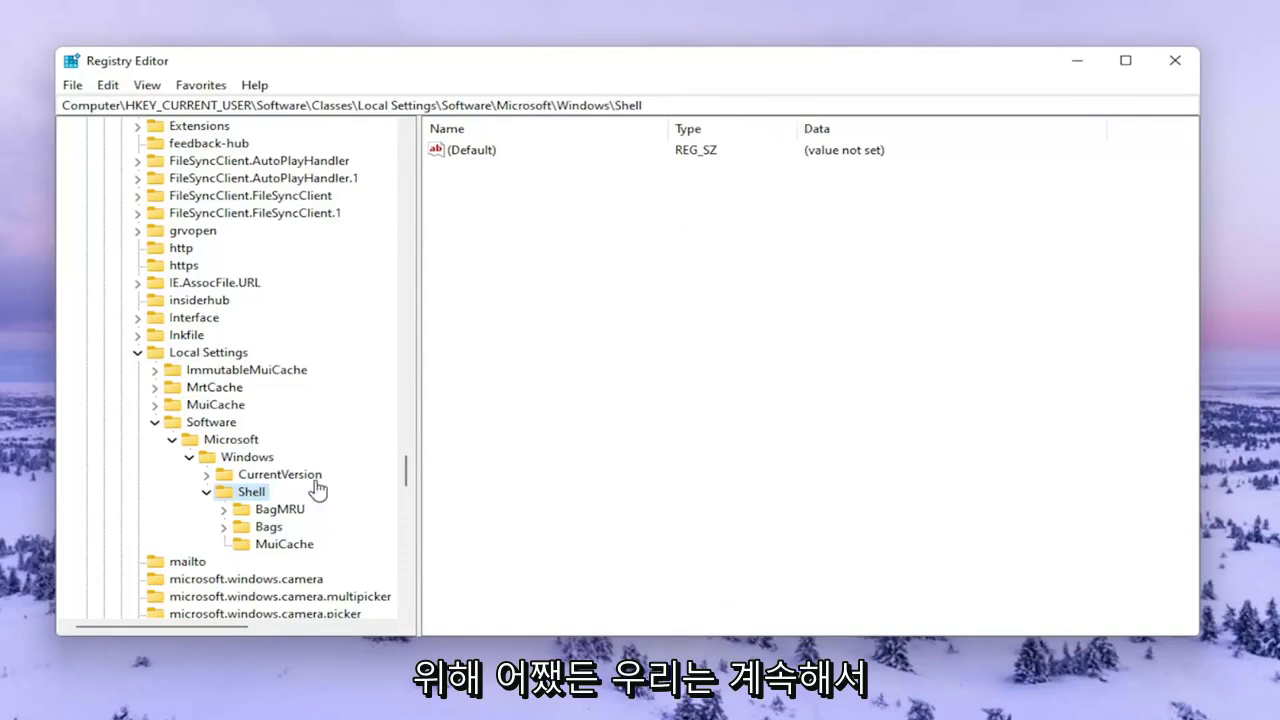
Step: Delete the BagMRU and Bags keys under Shell, confirming each deletion
click(268, 511)
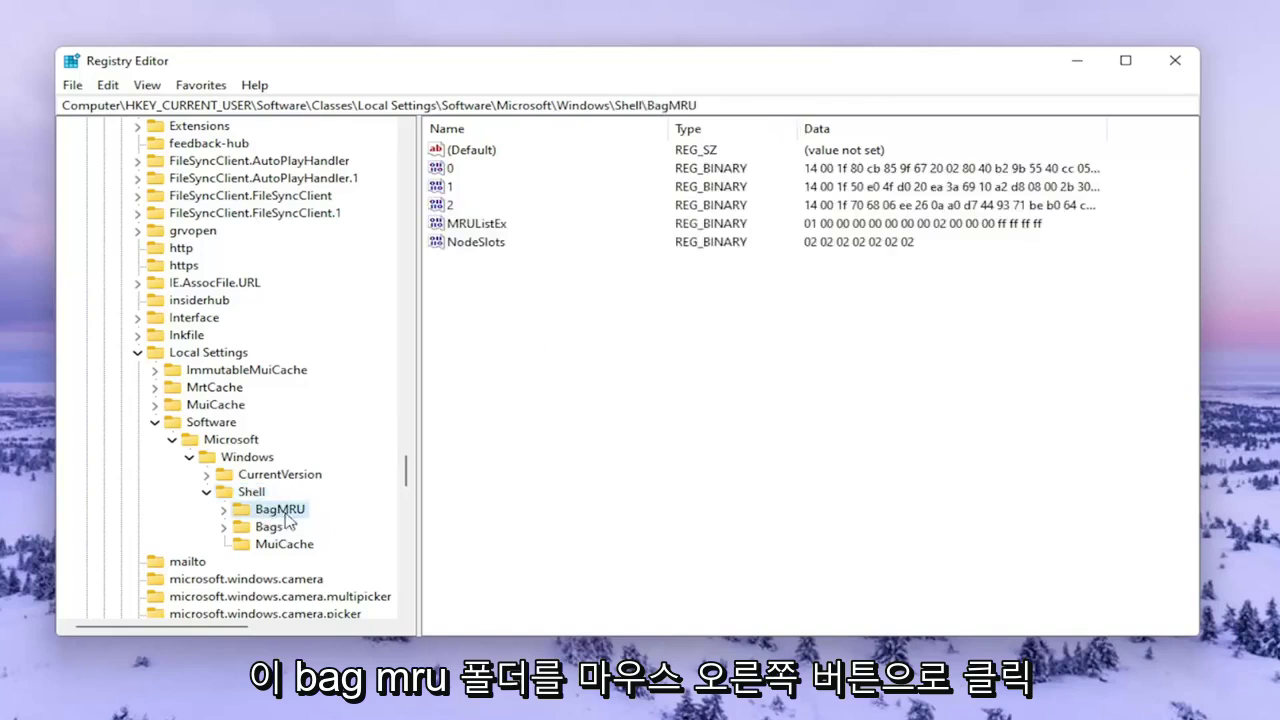
right_click(287, 510)
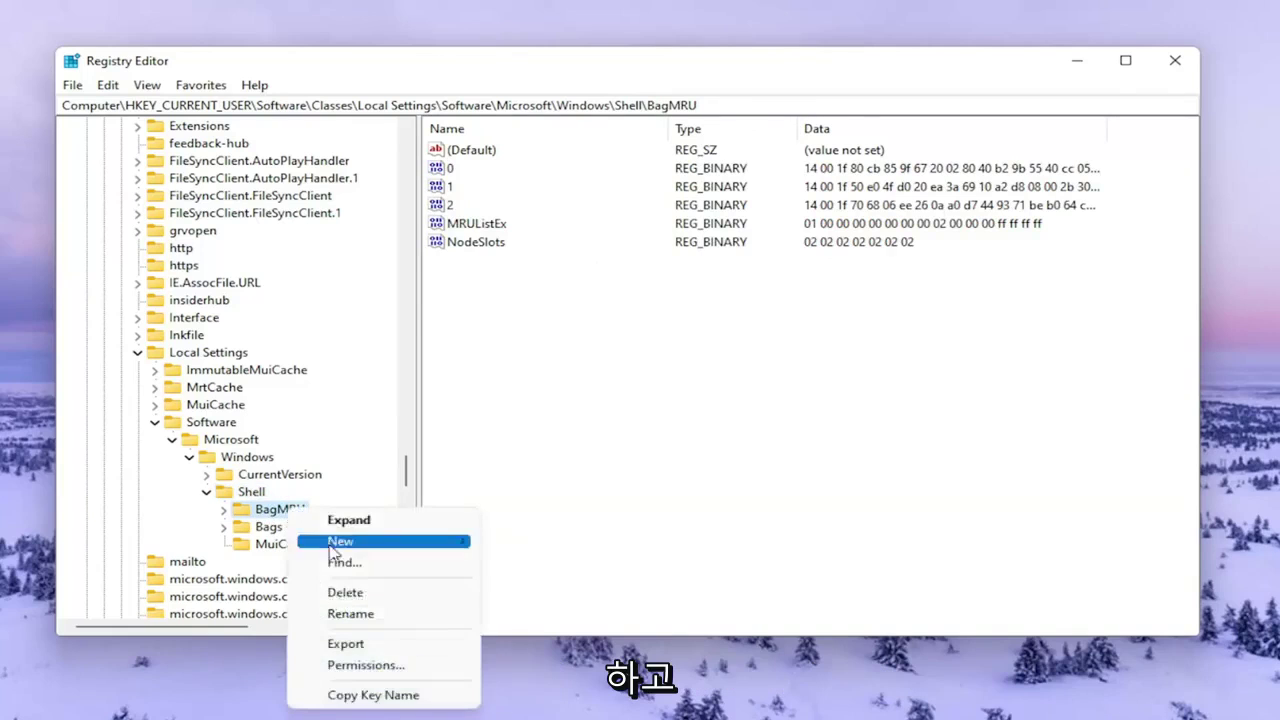
click(345, 593)
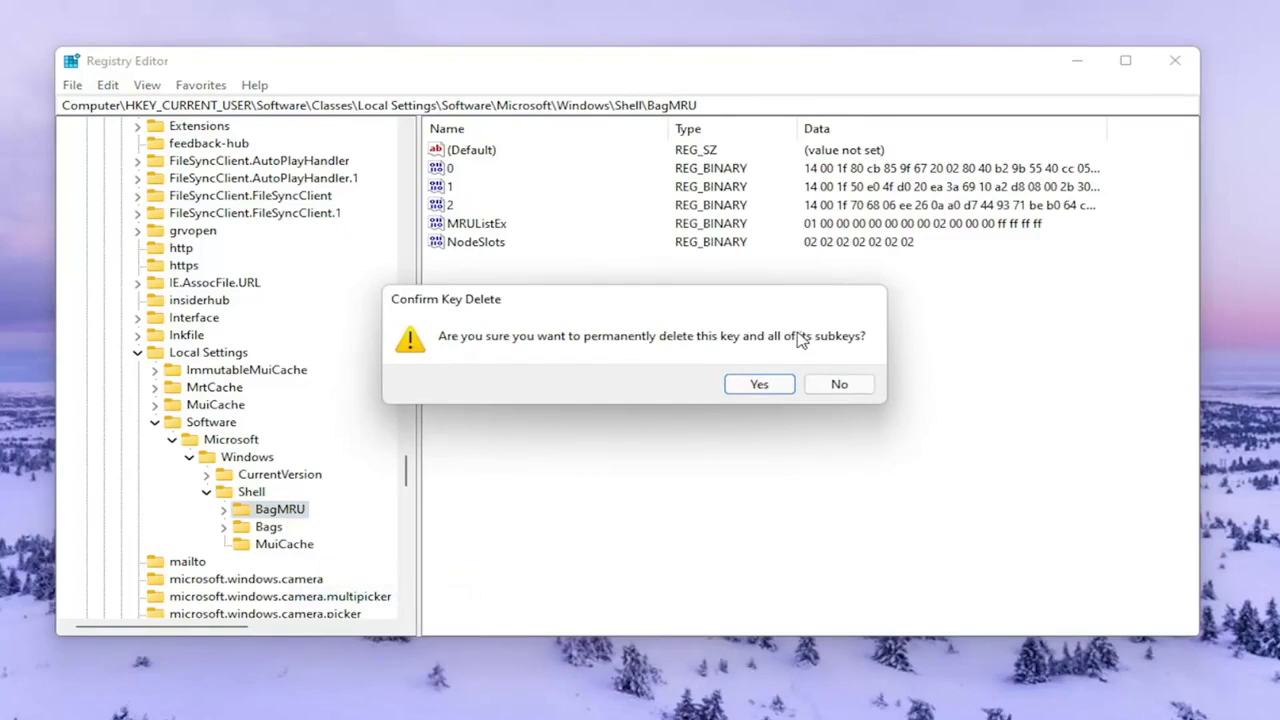
click(776, 386)
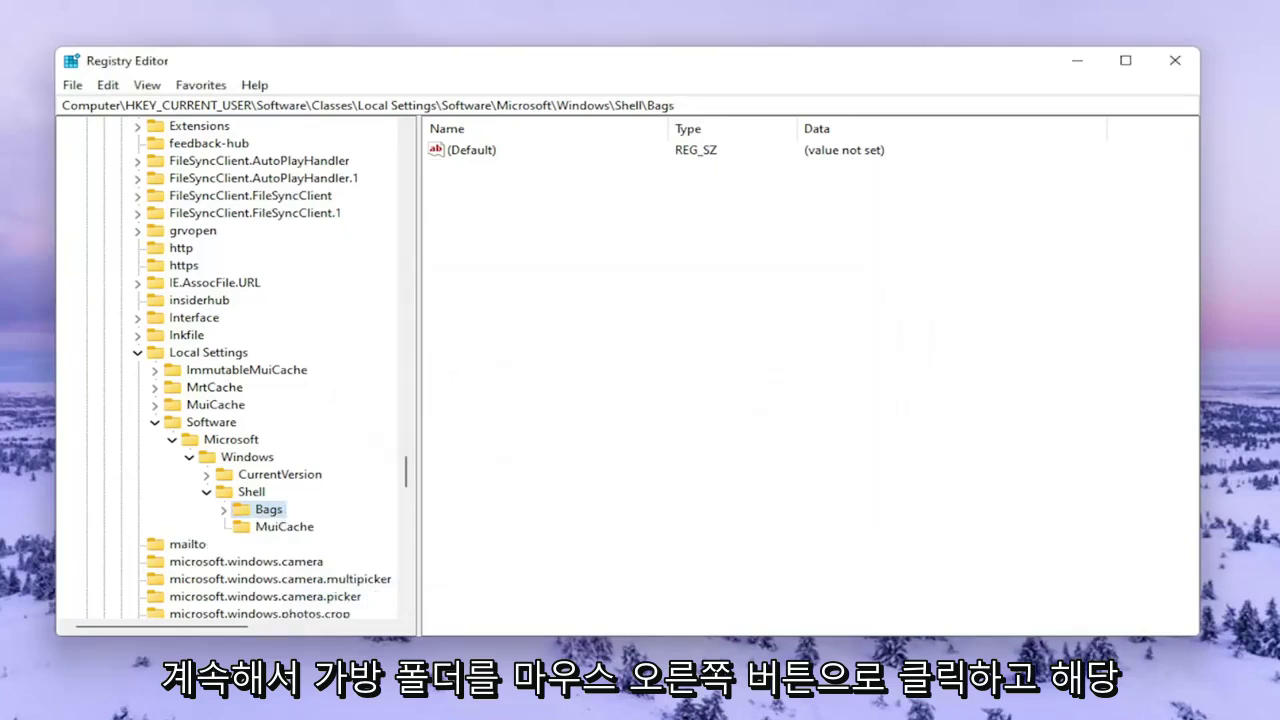
right_click(268, 511)
click(313, 591)
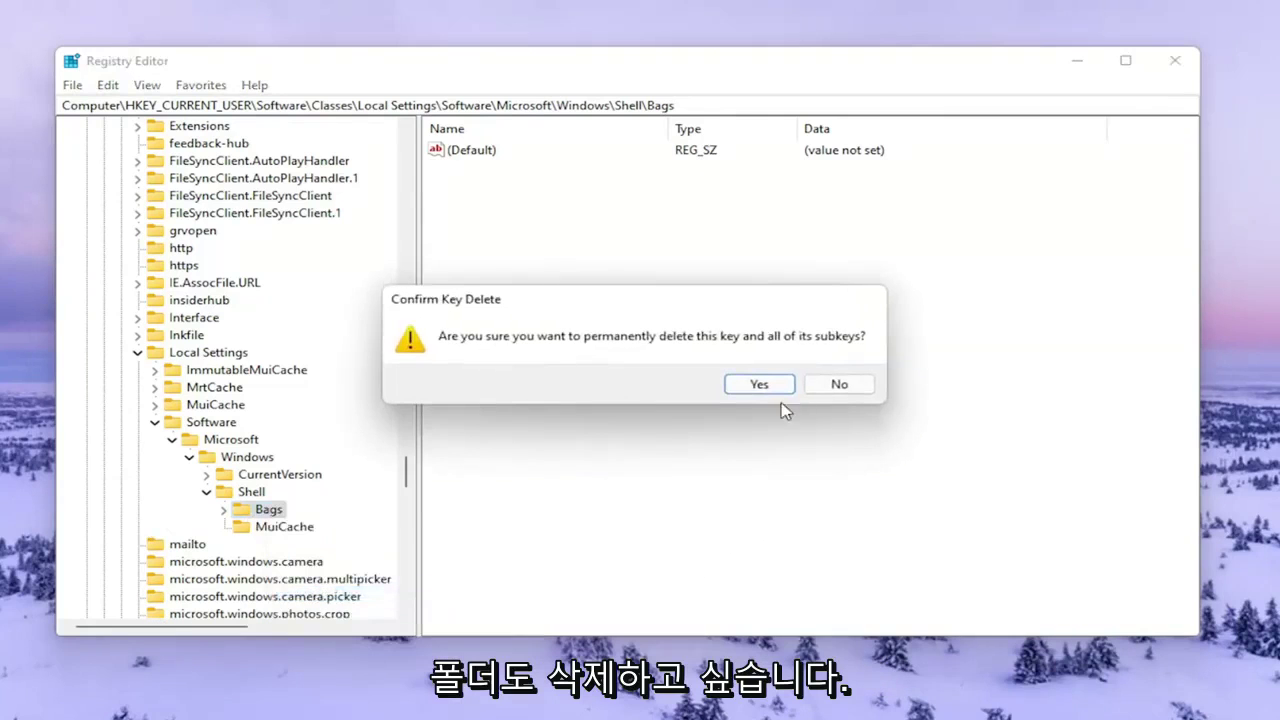
click(756, 383)
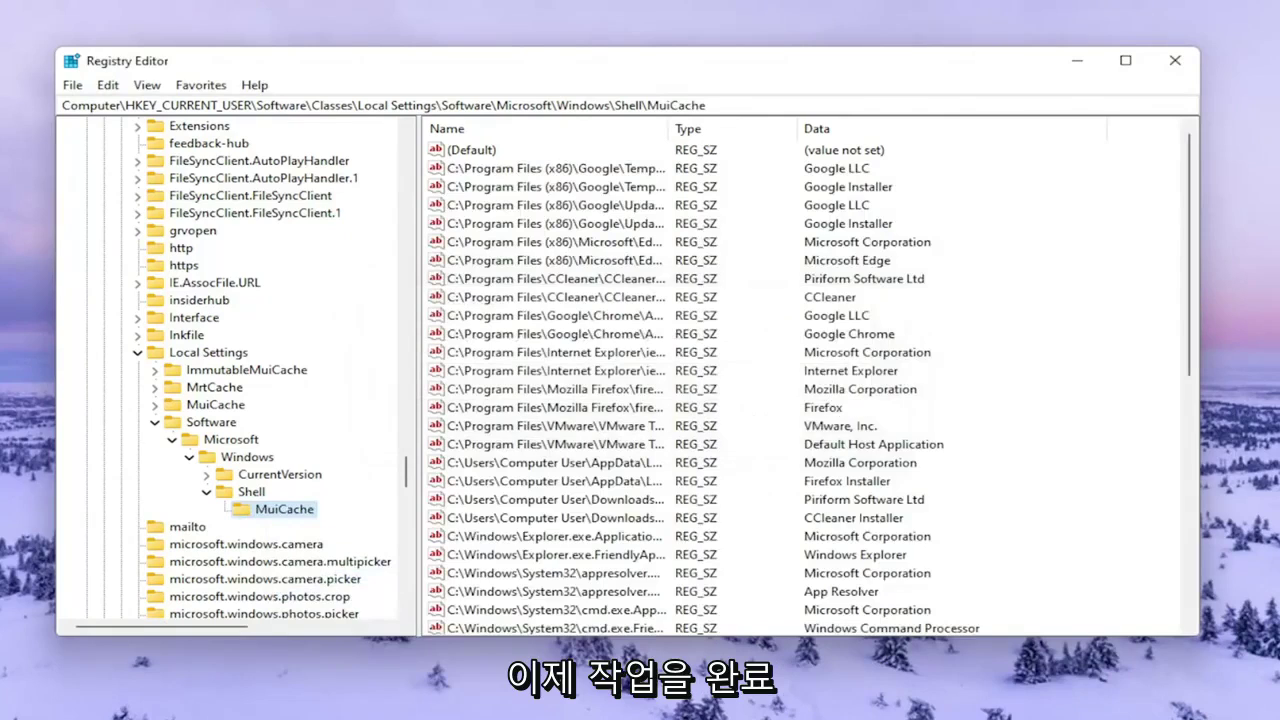
Step: Collapse the key tree back to HKEY_CURRENT_USER and close Registry Editor
click(206, 491)
click(173, 439)
click(155, 422)
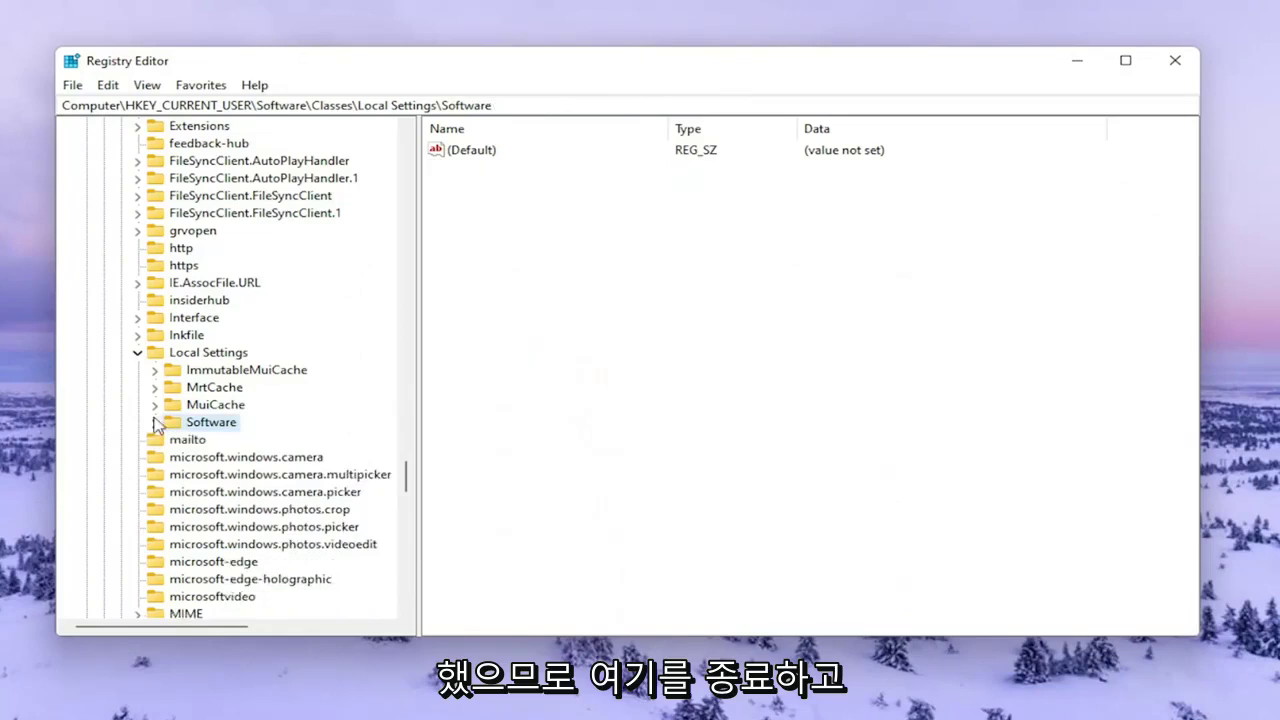
click(138, 352)
scroll(286, 437, up, 10)
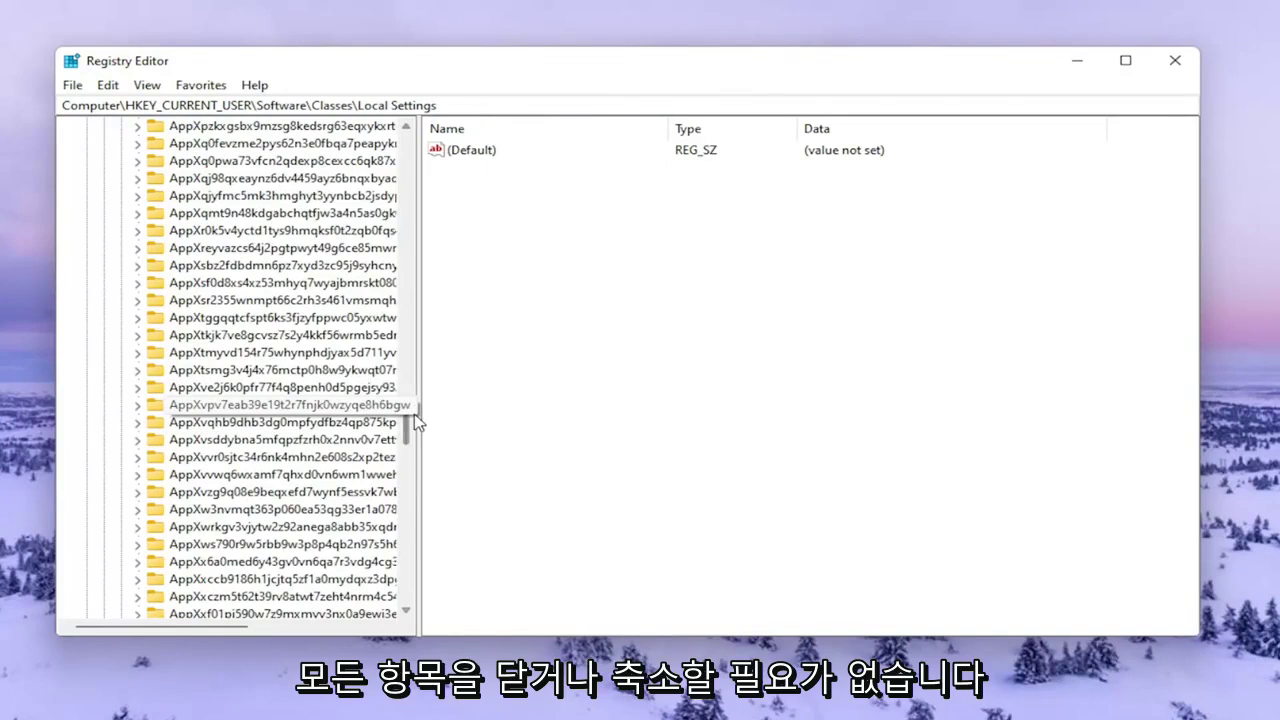
drag(414, 423, 418, 135)
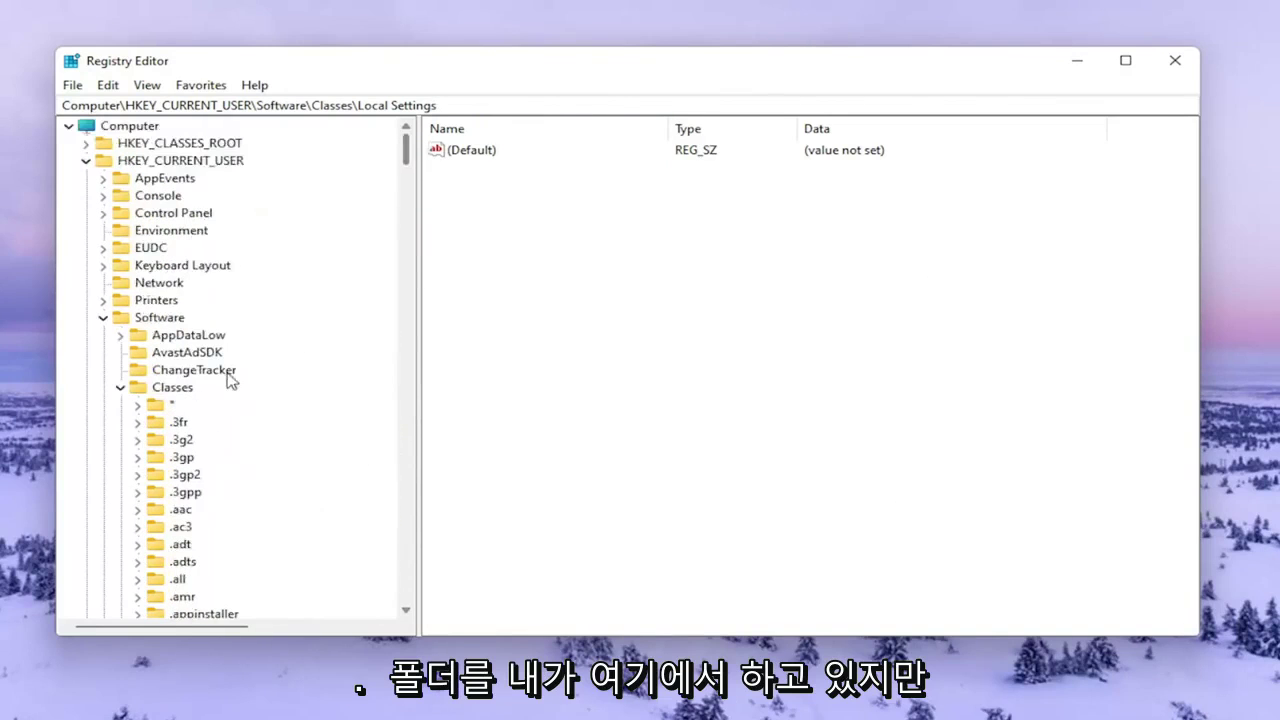
click(121, 387)
click(104, 318)
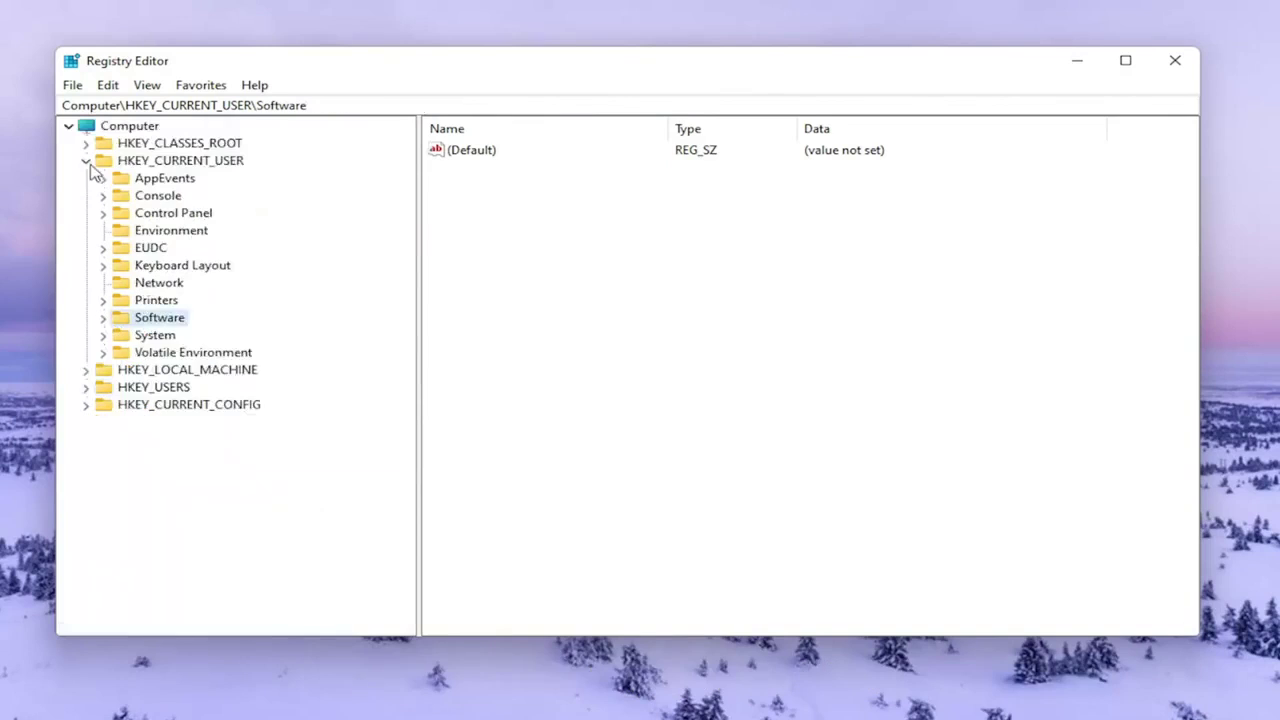
click(85, 160)
click(1175, 60)
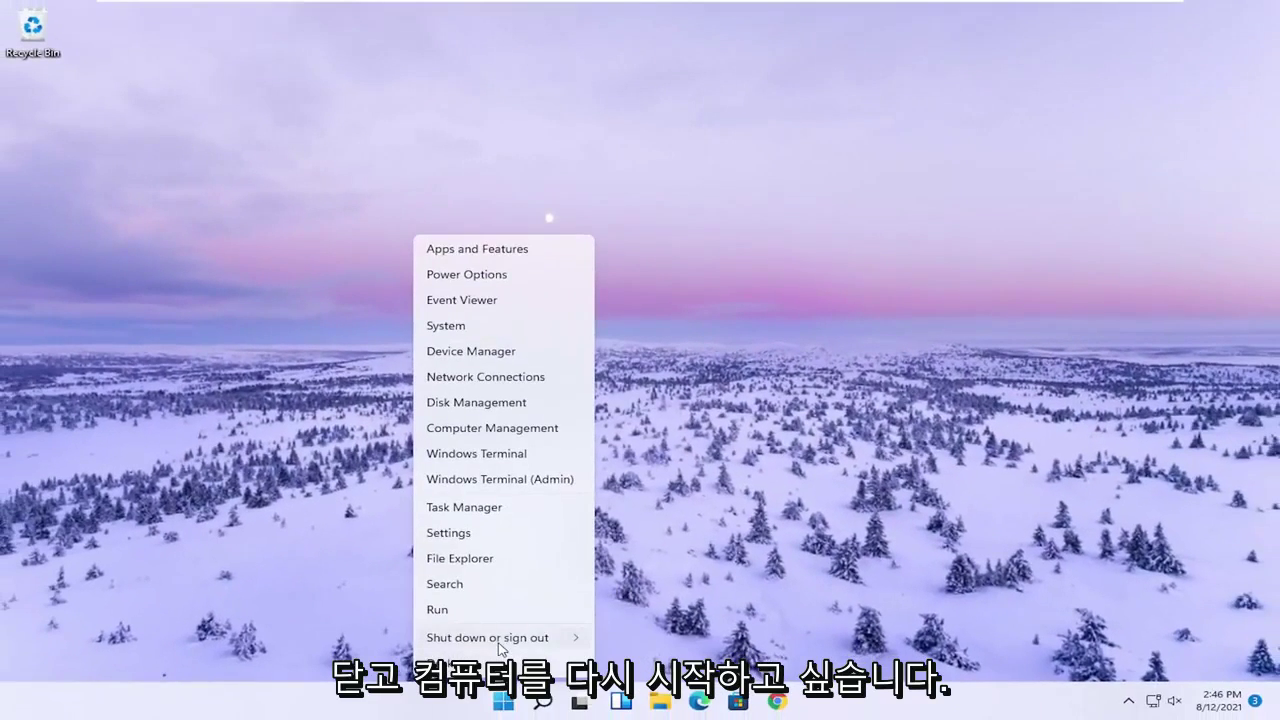
Step: Restart the computer from the Win+X Shut down or sign out menu
mouse_move(505, 645)
click(643, 666)
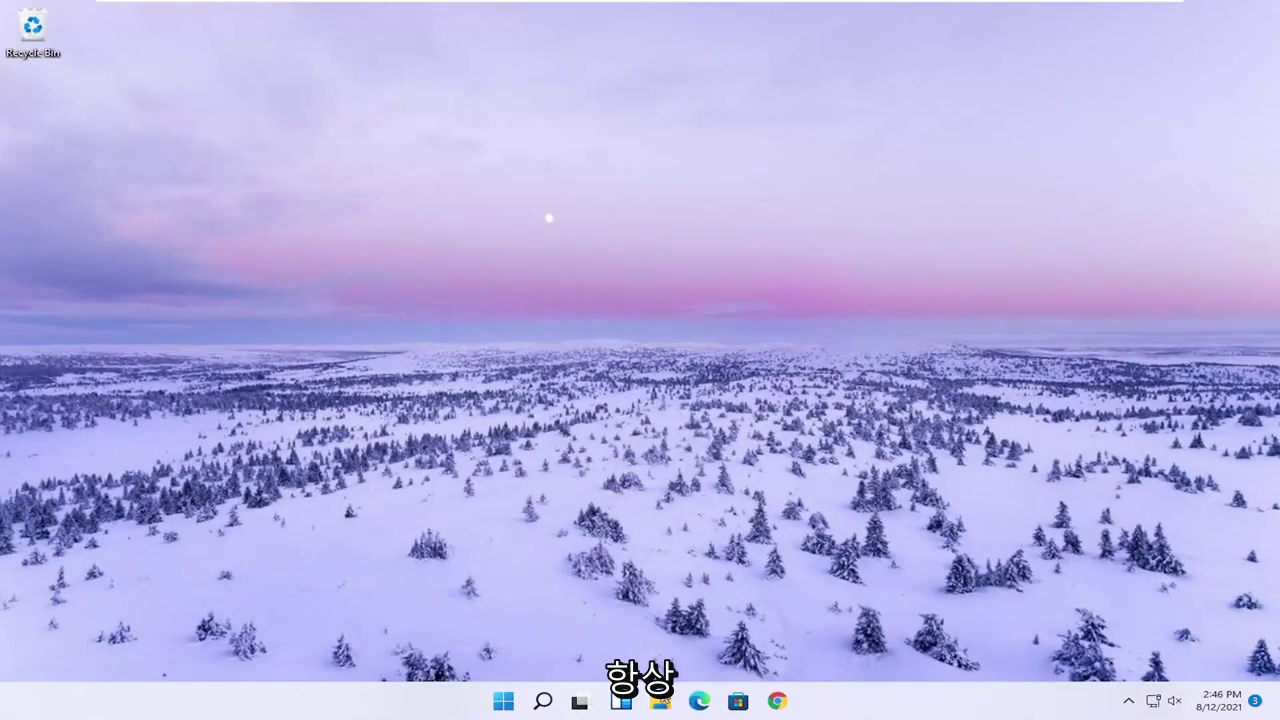
click(659, 700)
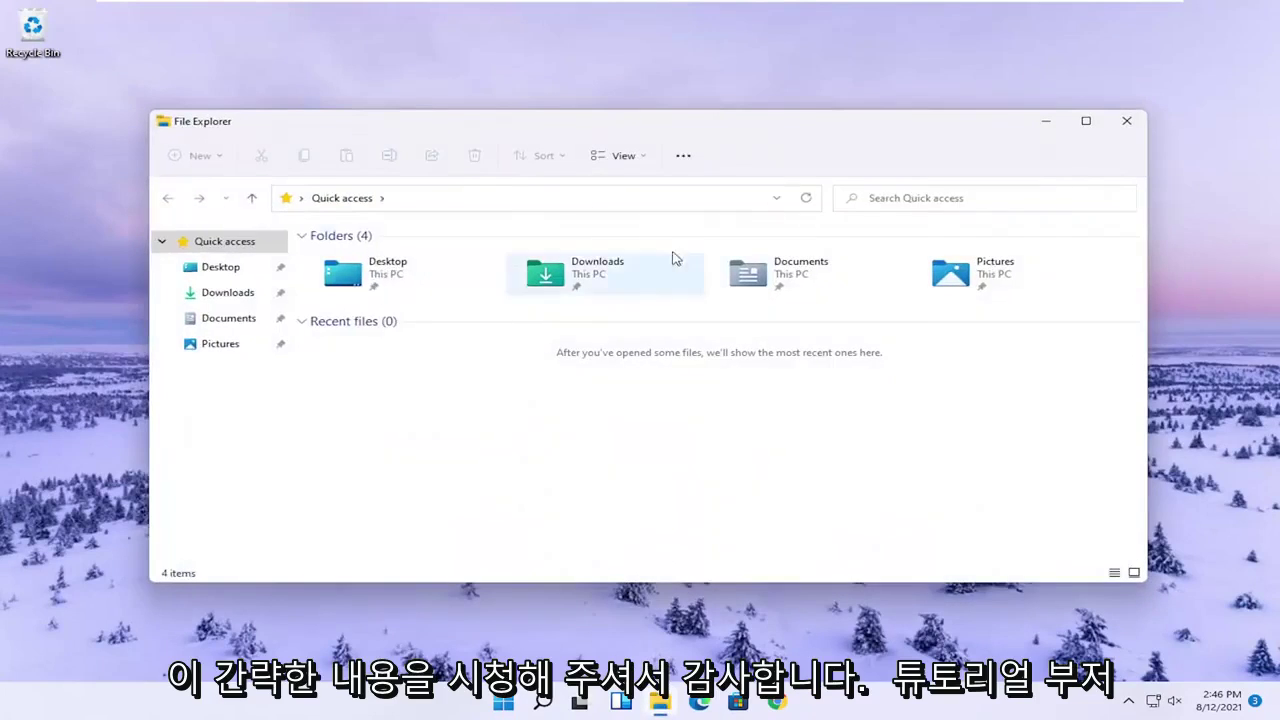
click(1126, 120)
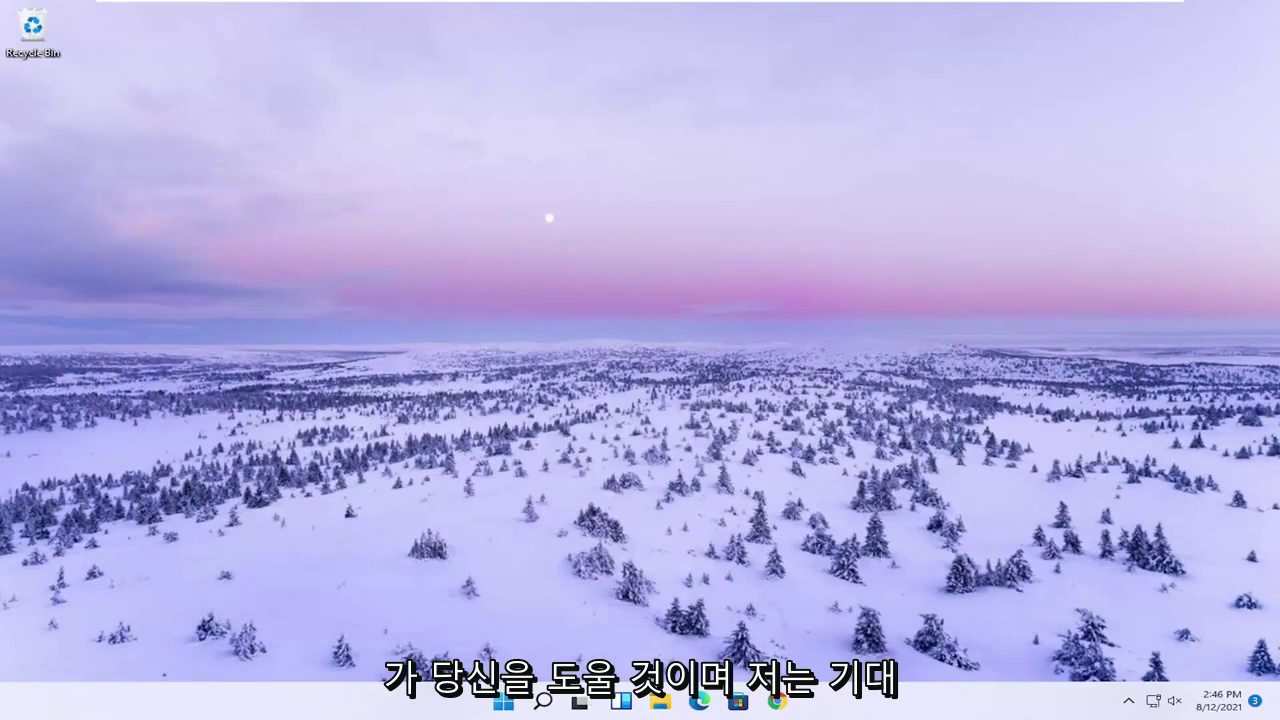